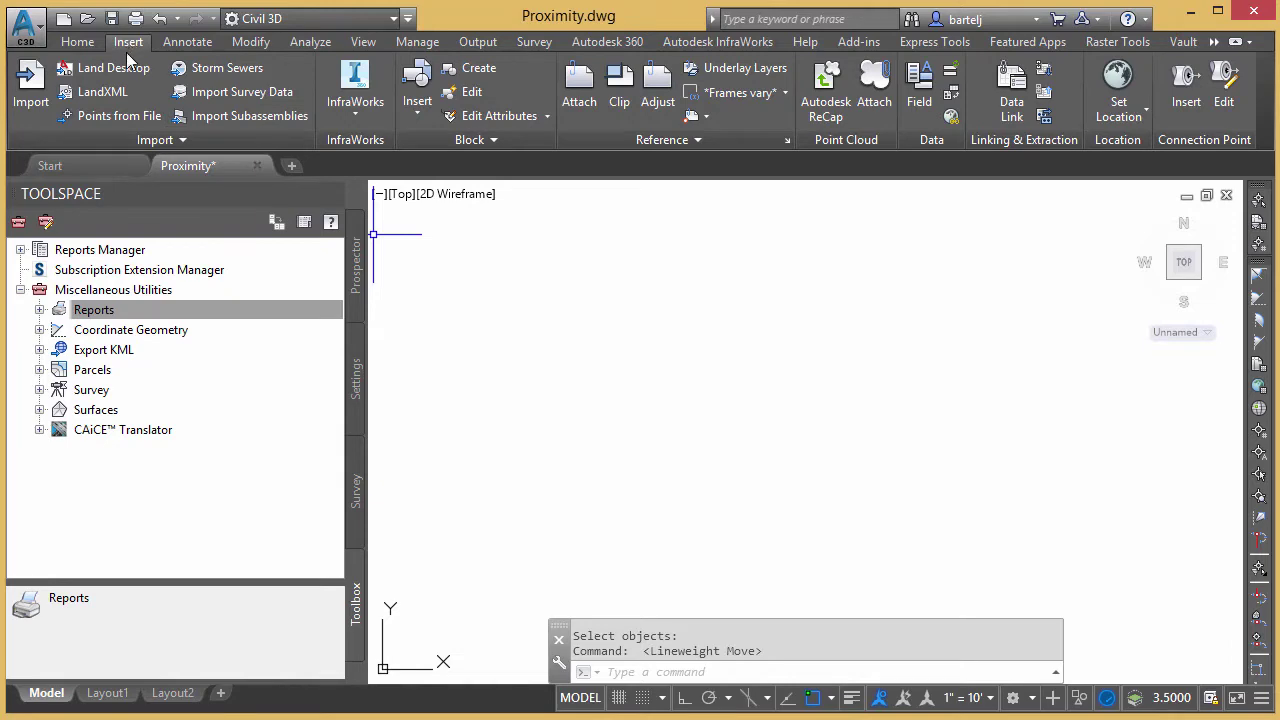
Step: Import the points from Proximity.txt using the PNEZD (comma delimited) format
left_click(116, 114)
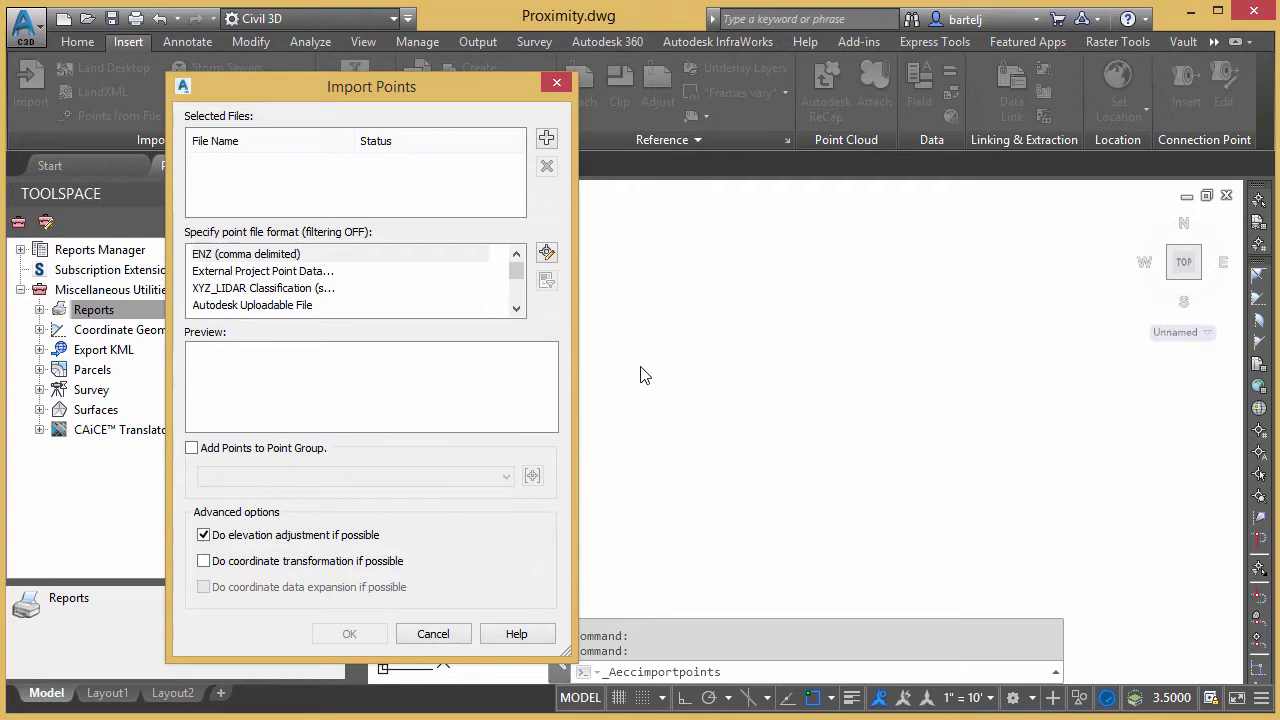
left_click(546, 140)
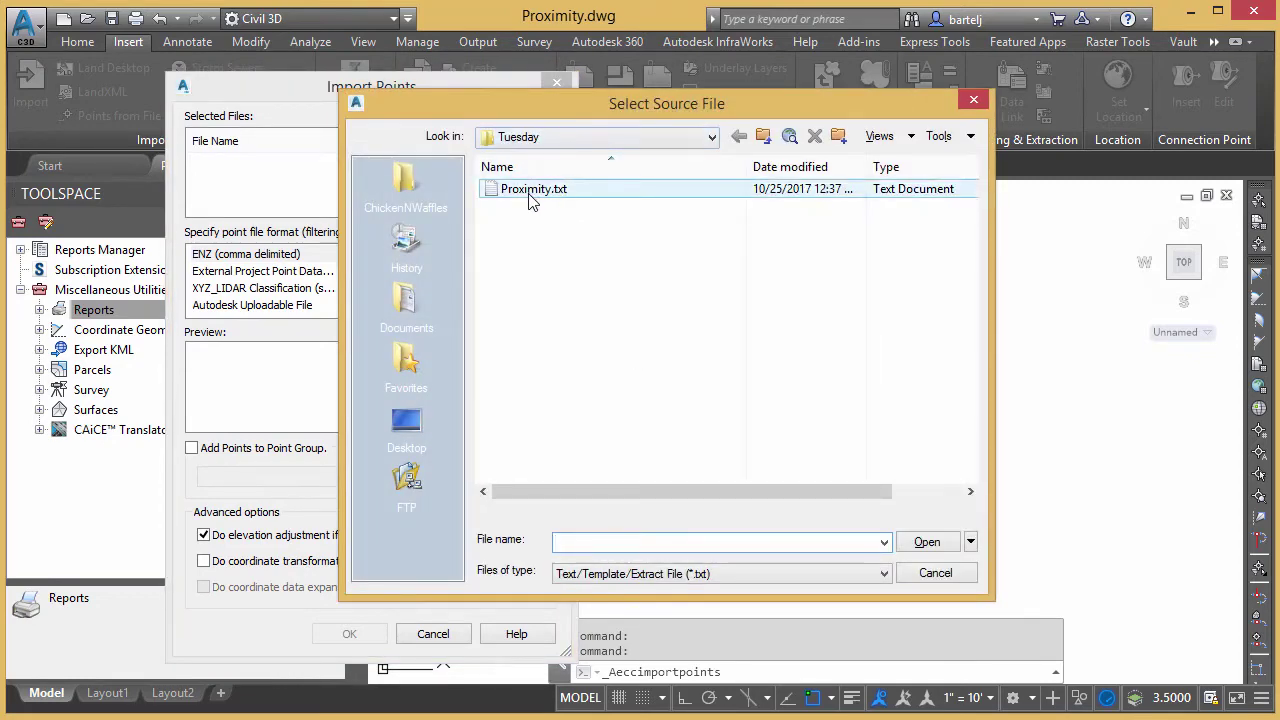
left_click(530, 190)
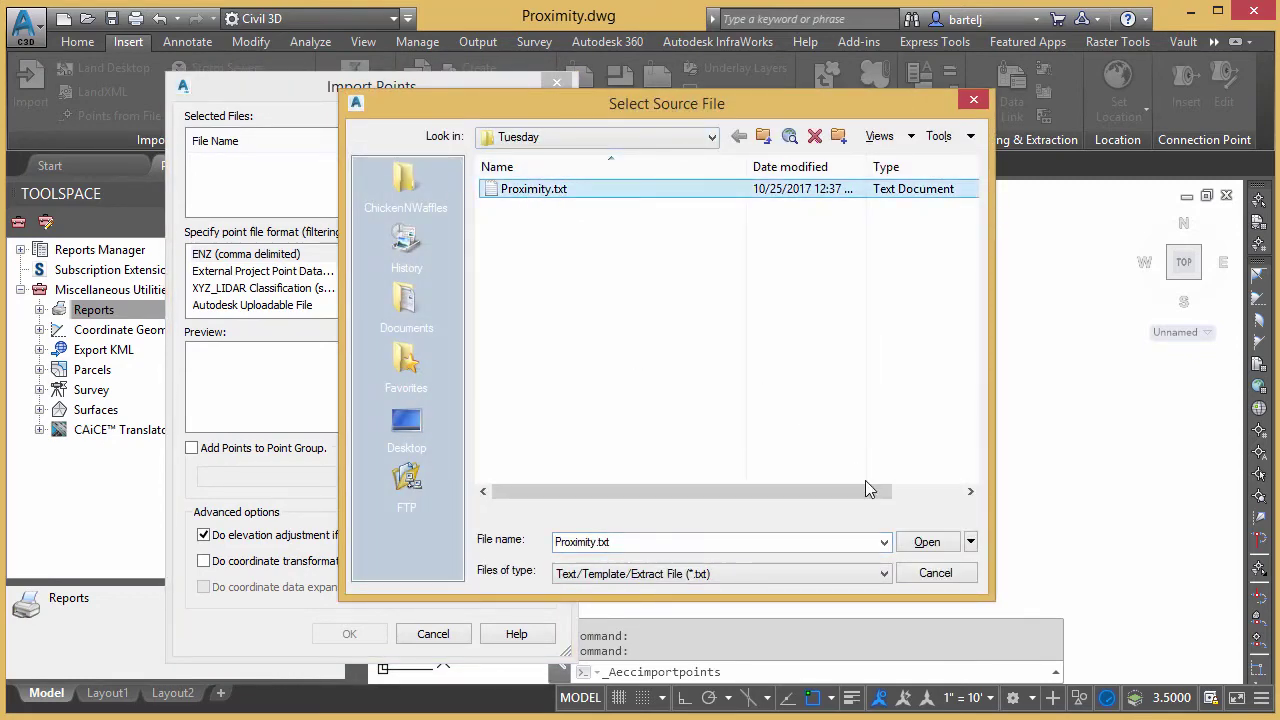
left_click(926, 545)
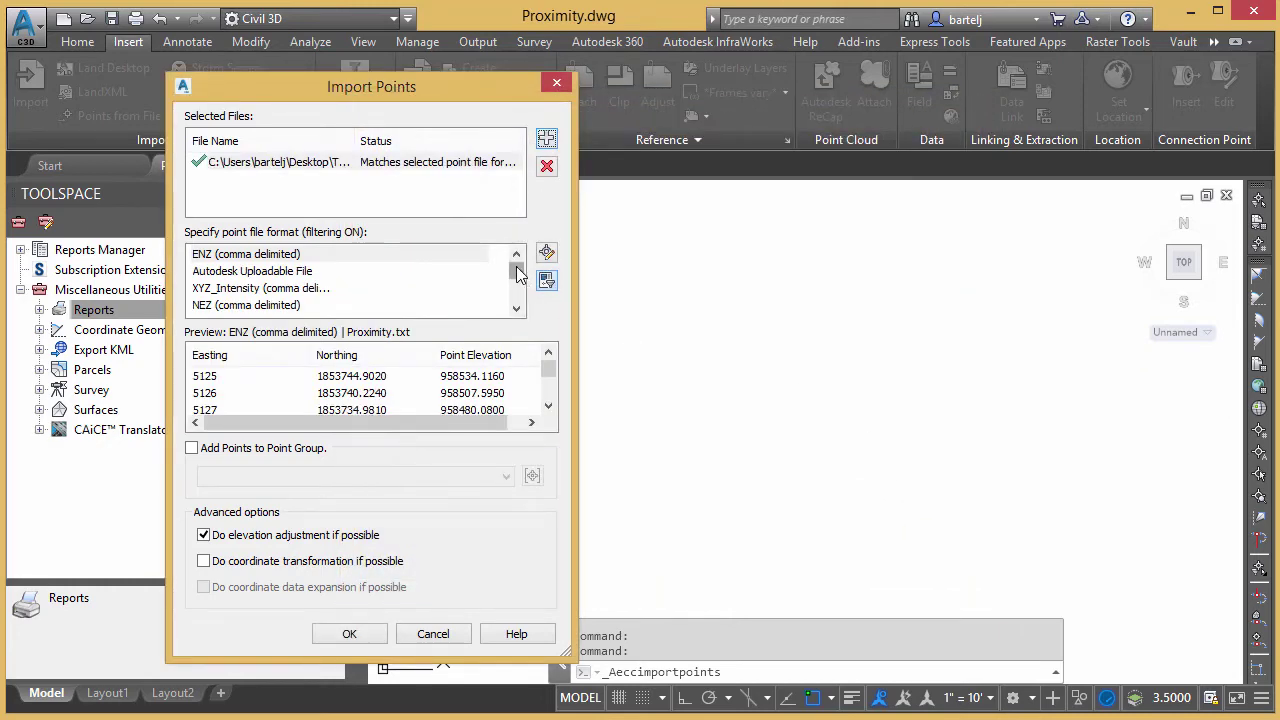
left_click_drag(517, 271, 517, 292)
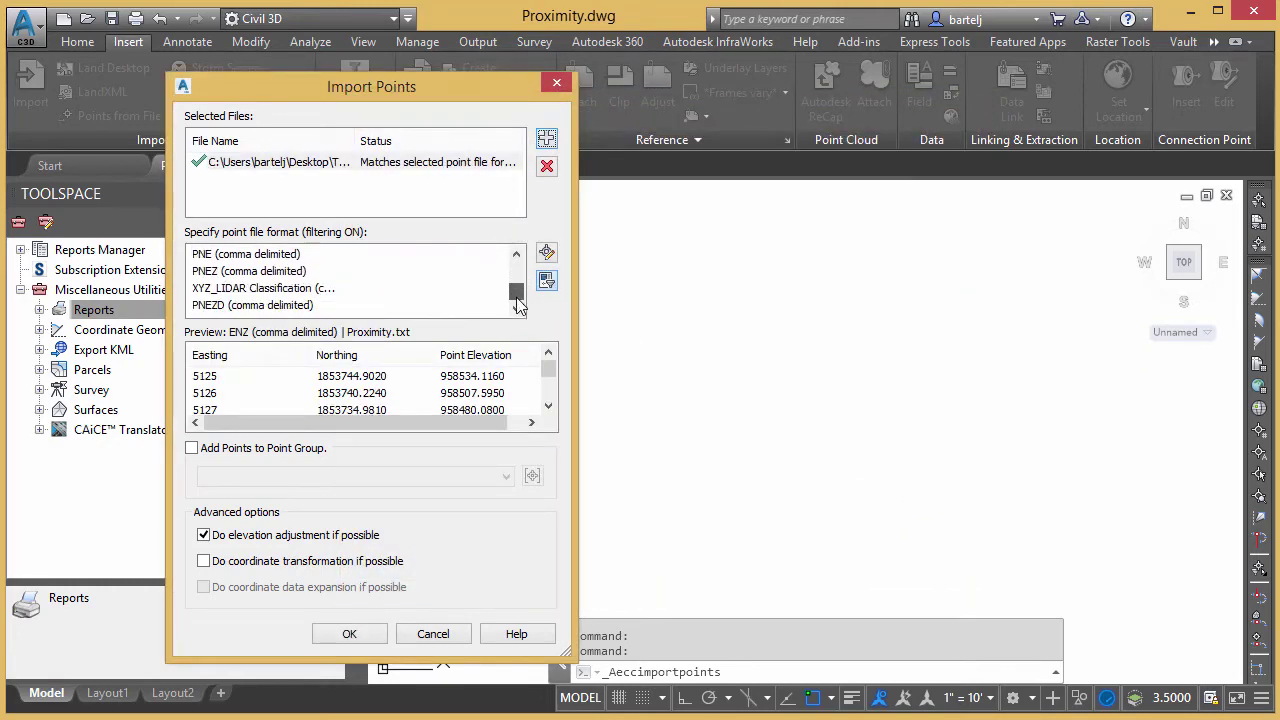
left_click(222, 306)
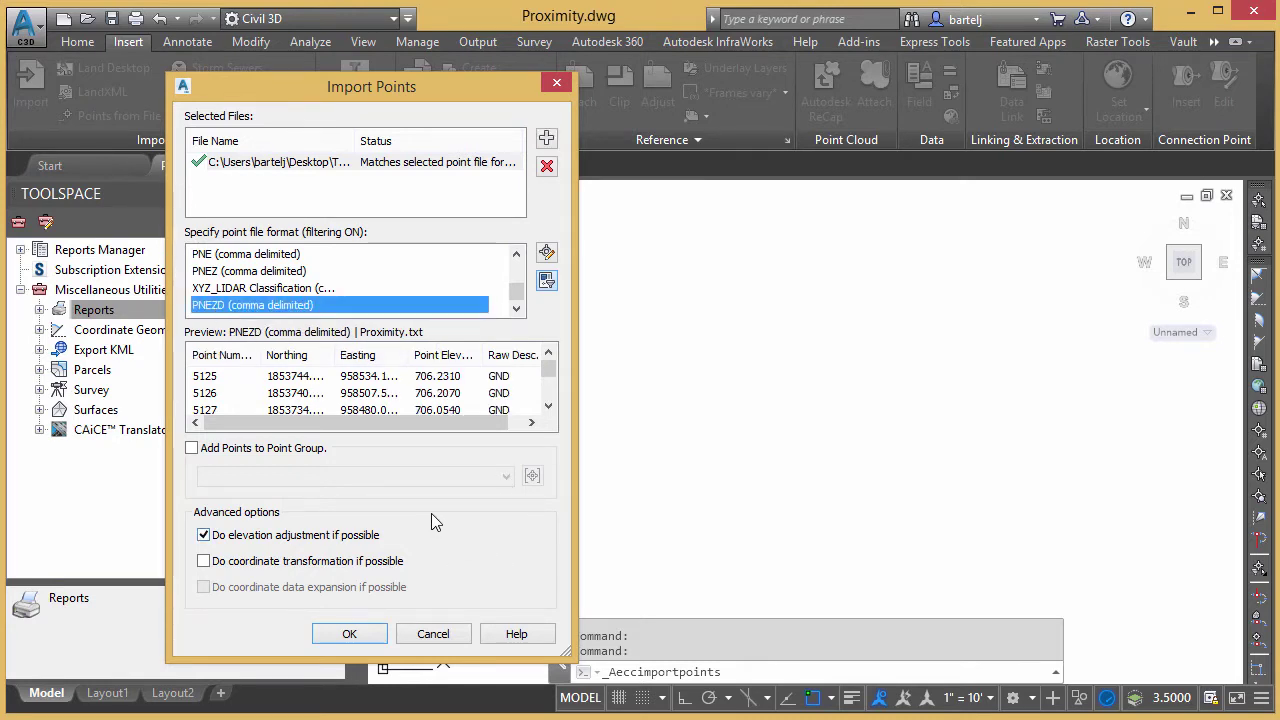
left_click(349, 634)
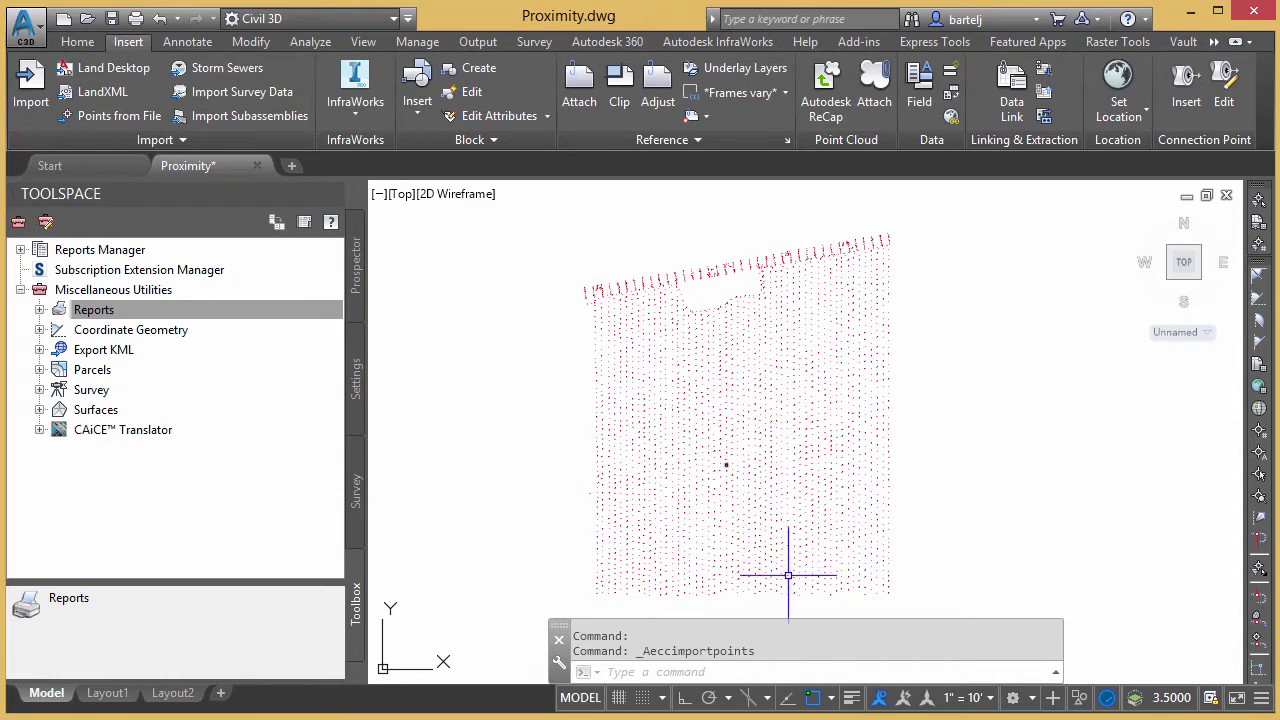
Step: Turn on Show/Hide Lineweight and zoom and pan to frame the whole point cloud
left_click(850, 698)
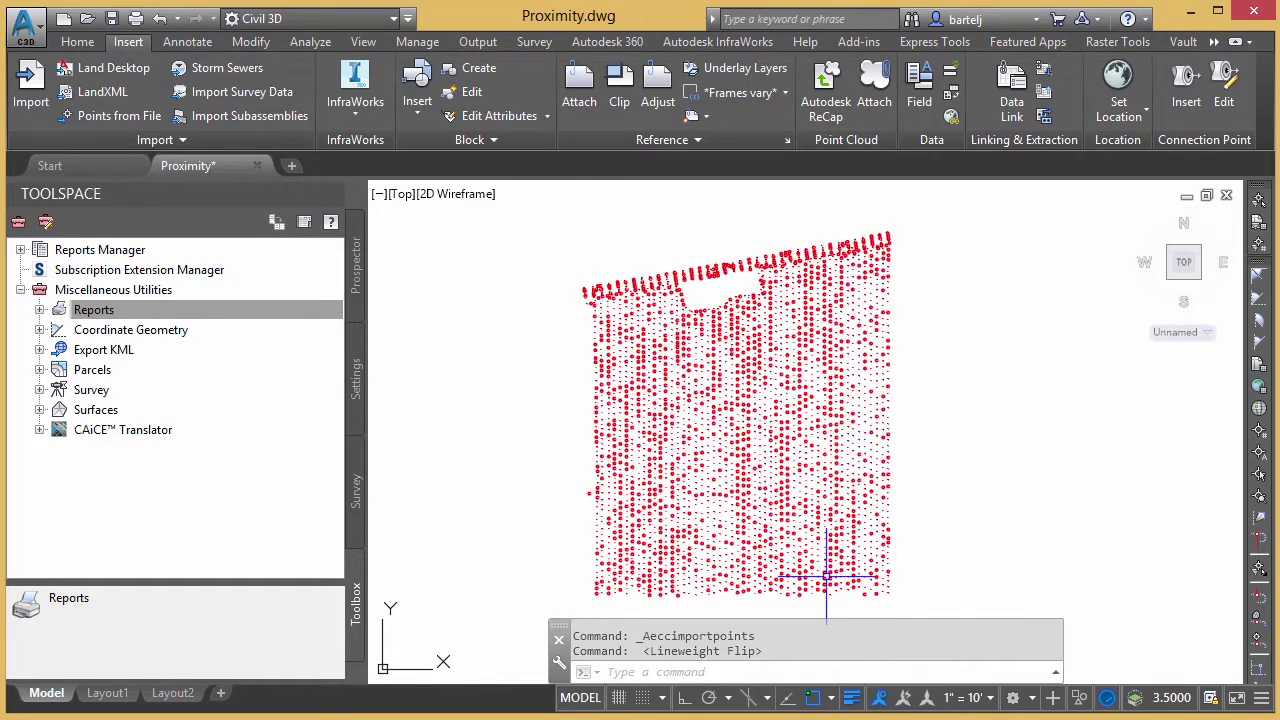
scroll(683, 431, "up", 1)
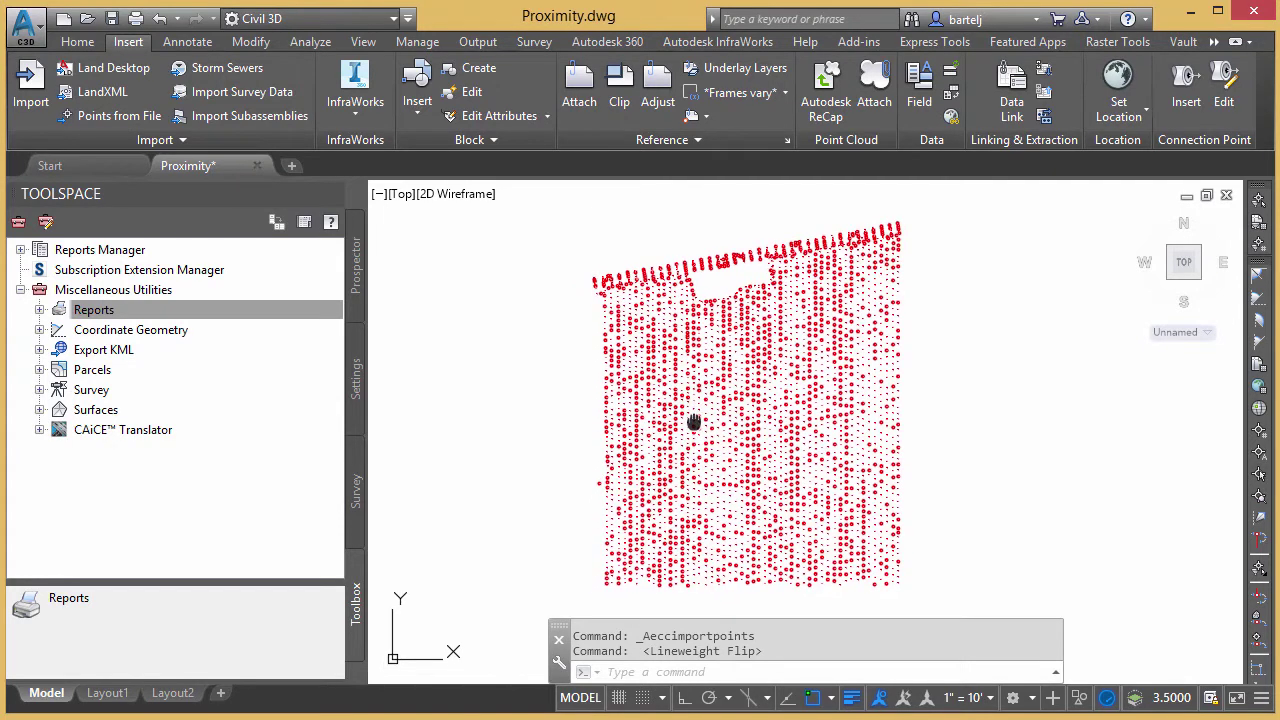
scroll(688, 425, "down", 1)
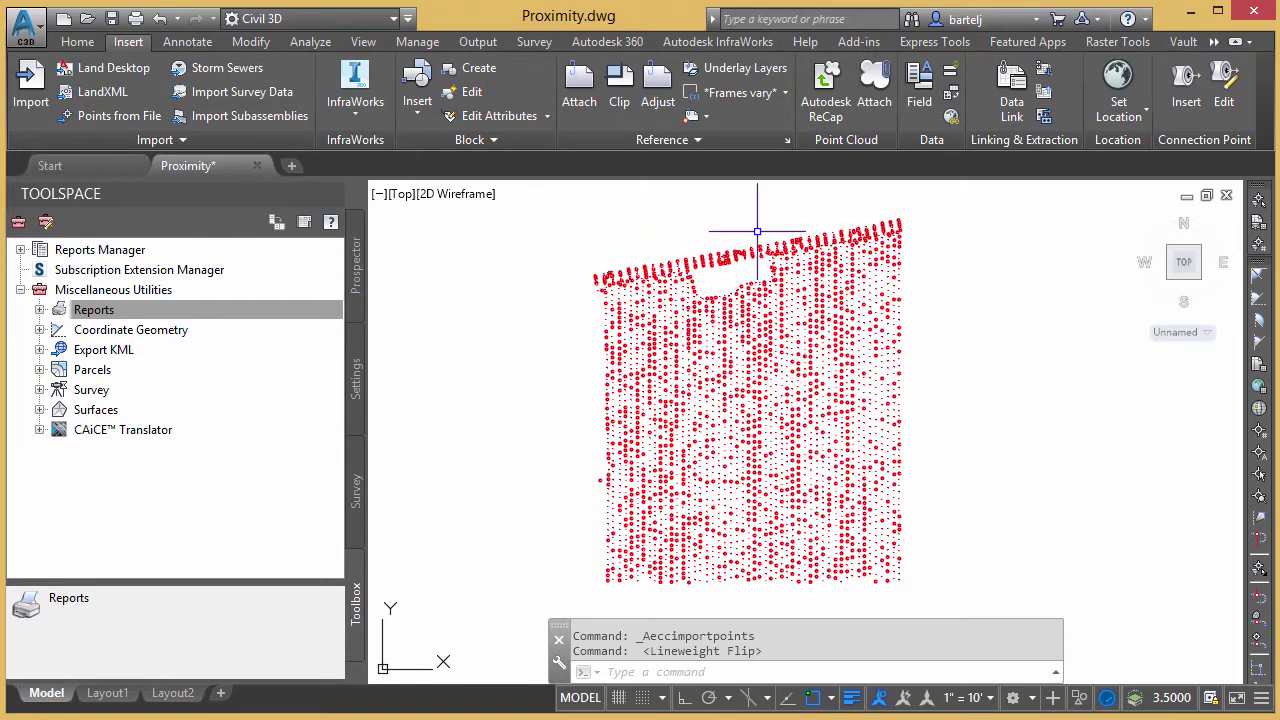
scroll(752, 226, "up", 4)
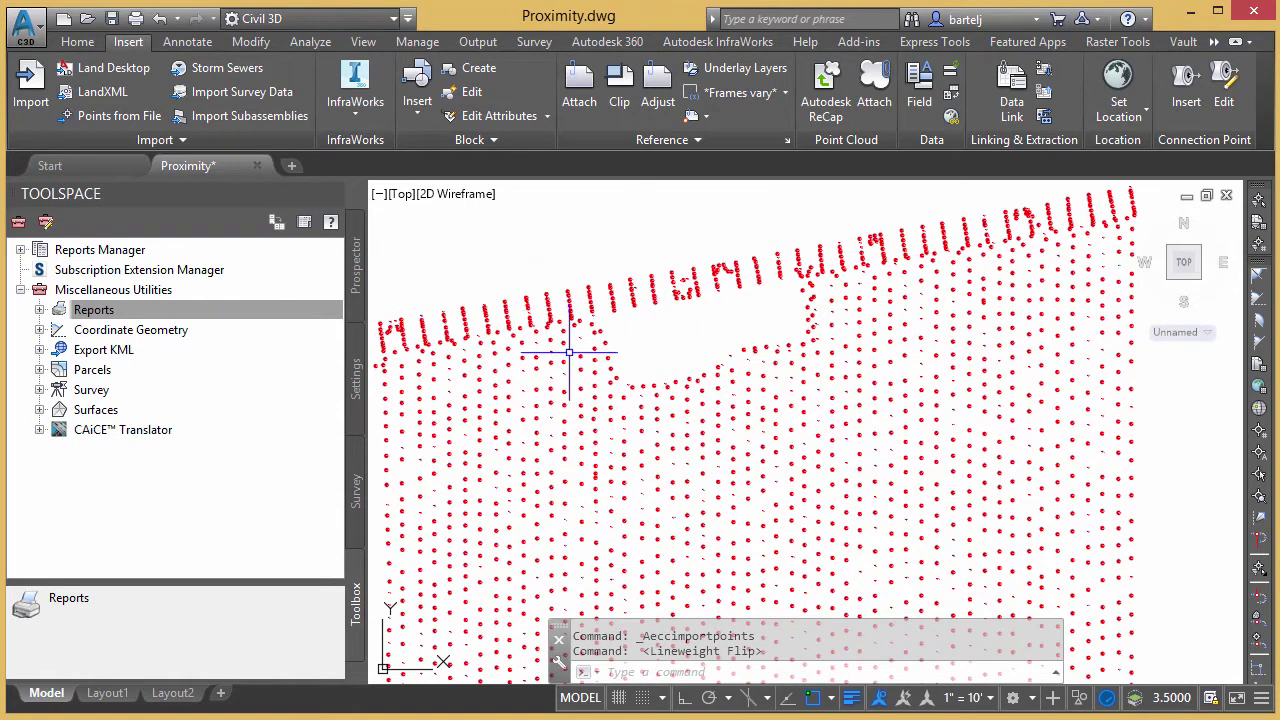
scroll(645, 452, "down", 3)
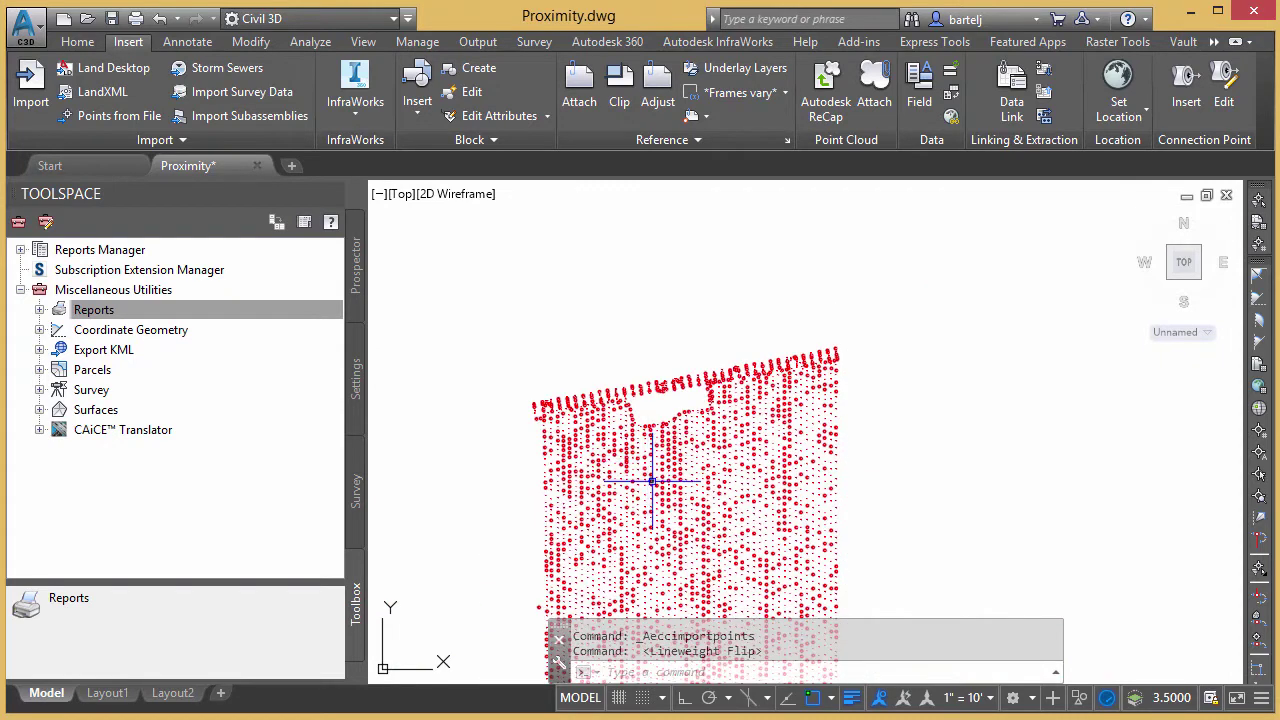
scroll(648, 458, "down", 2)
middle_click_drag(650, 455, 671, 360)
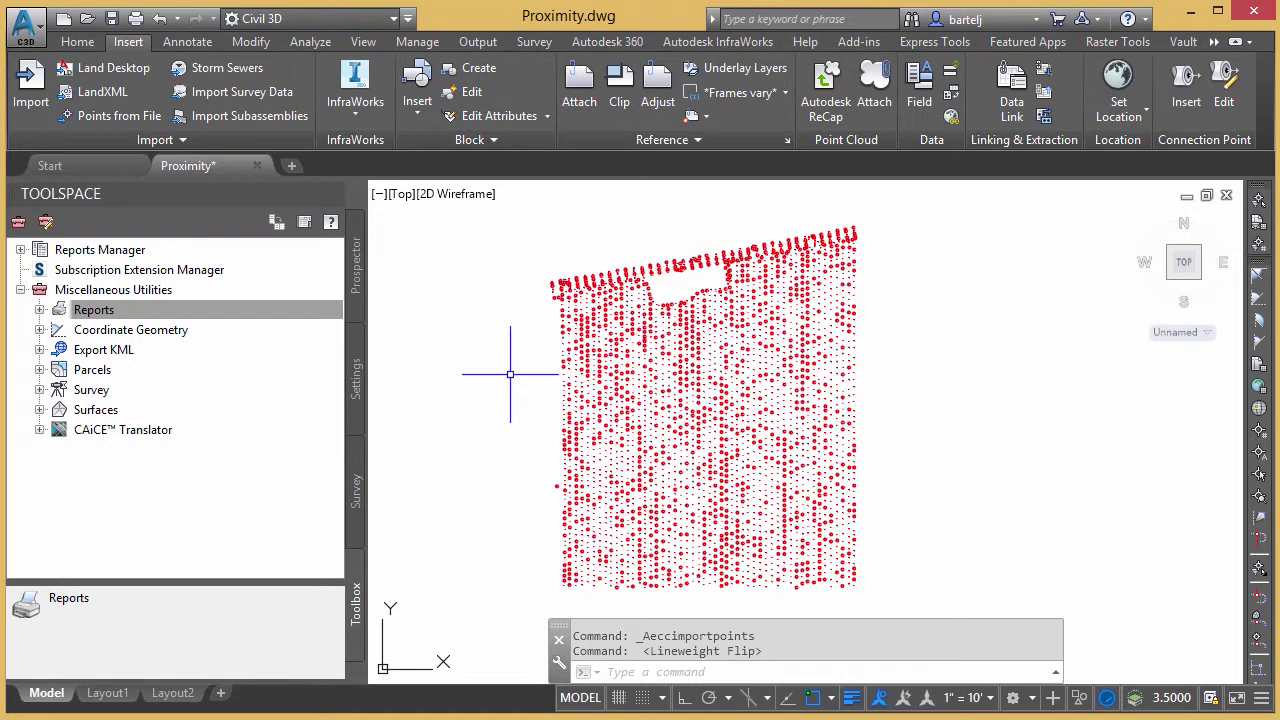
middle_click_drag(510, 375, 518, 368)
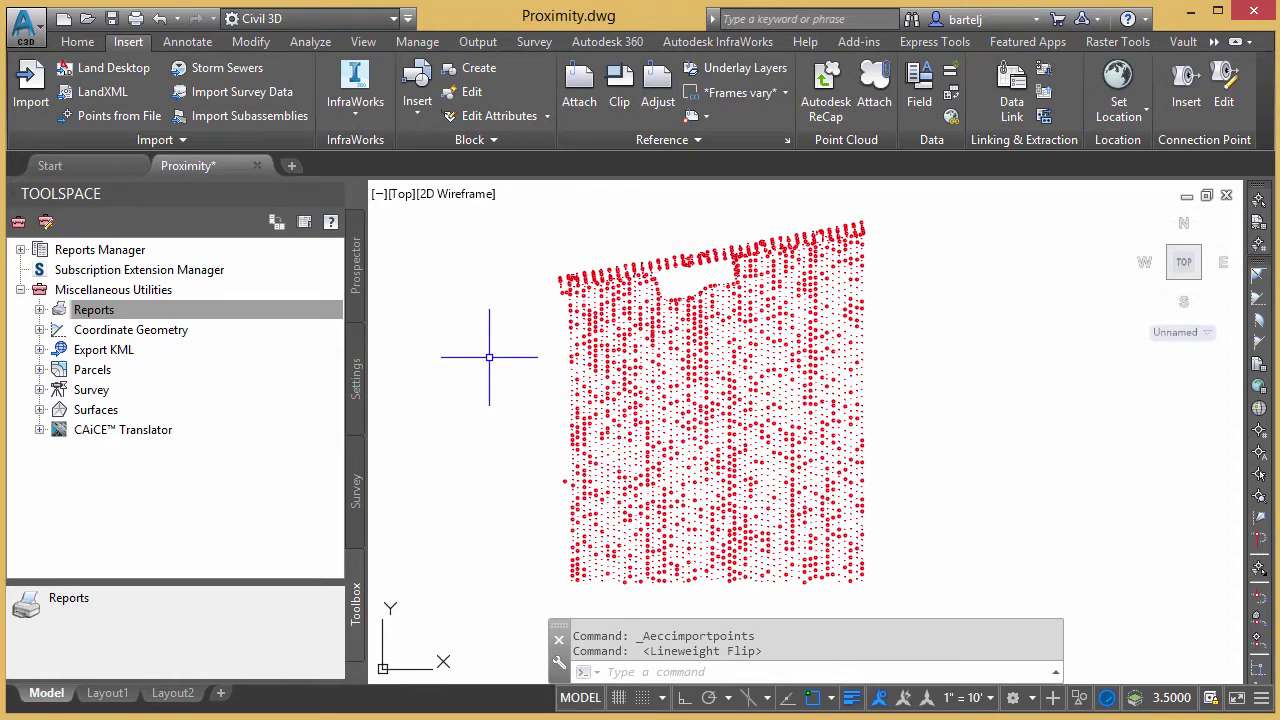
type("aeccre")
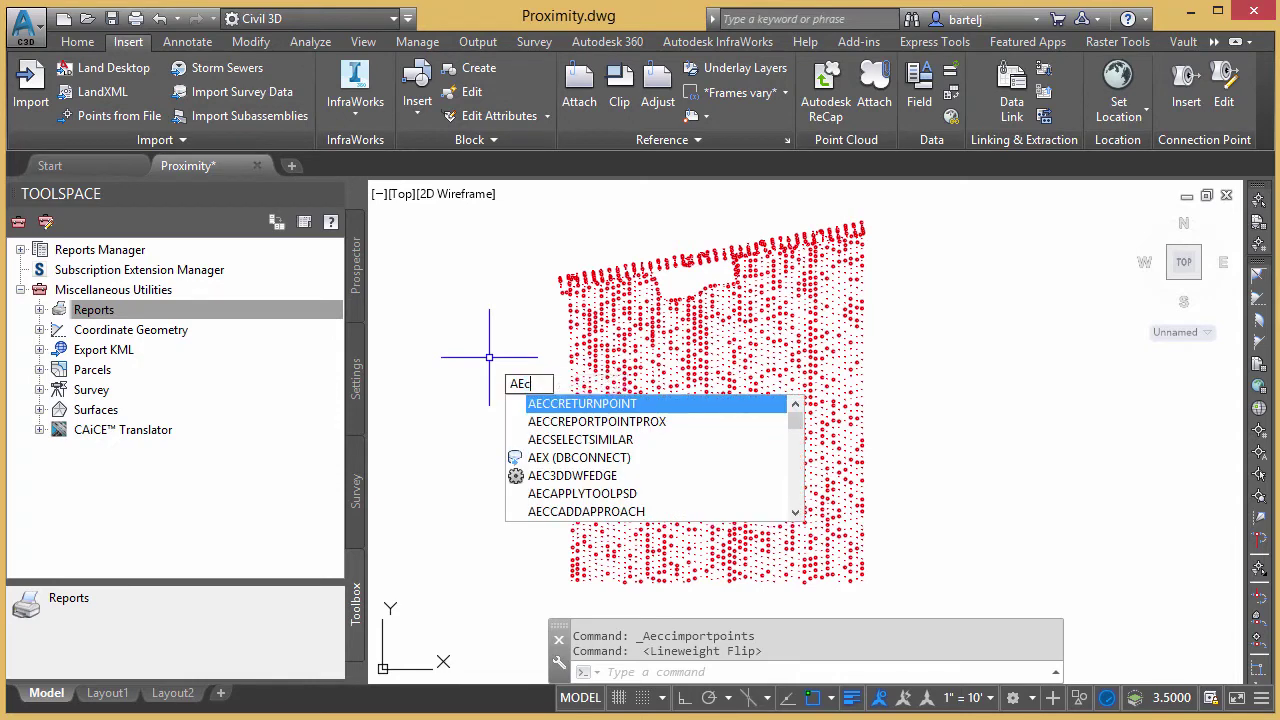
type("port")
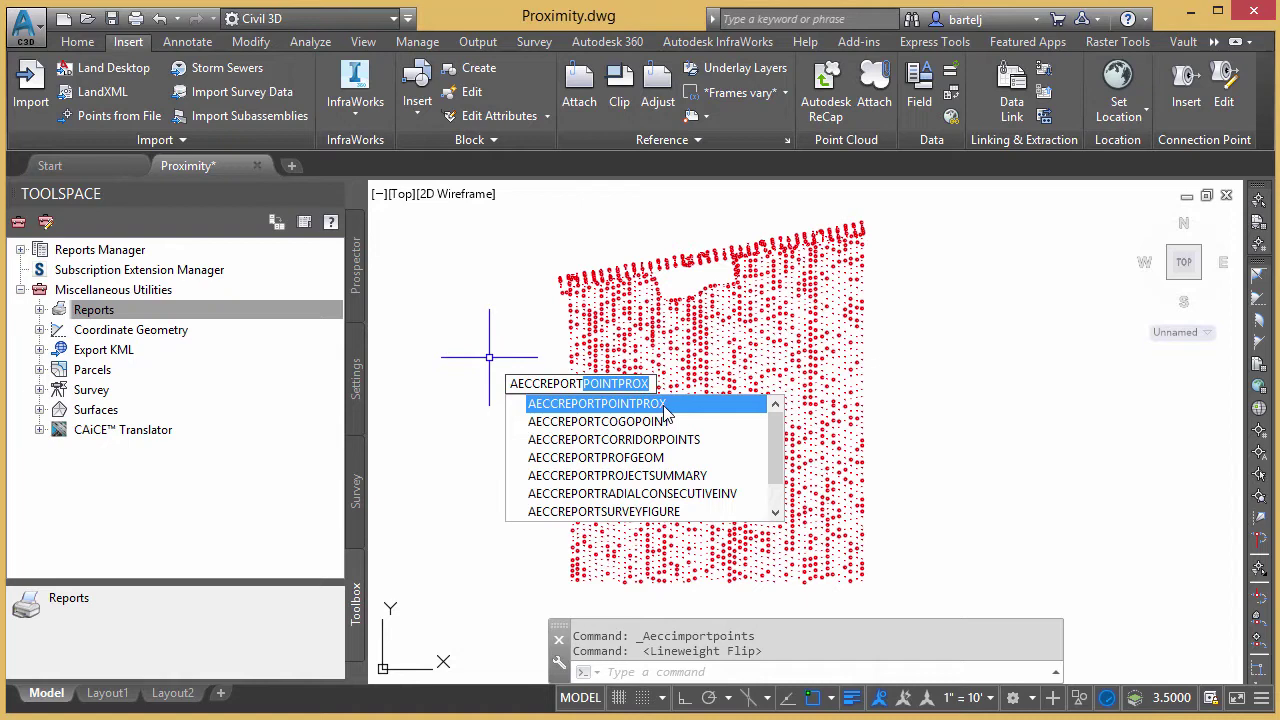
left_click(507, 319)
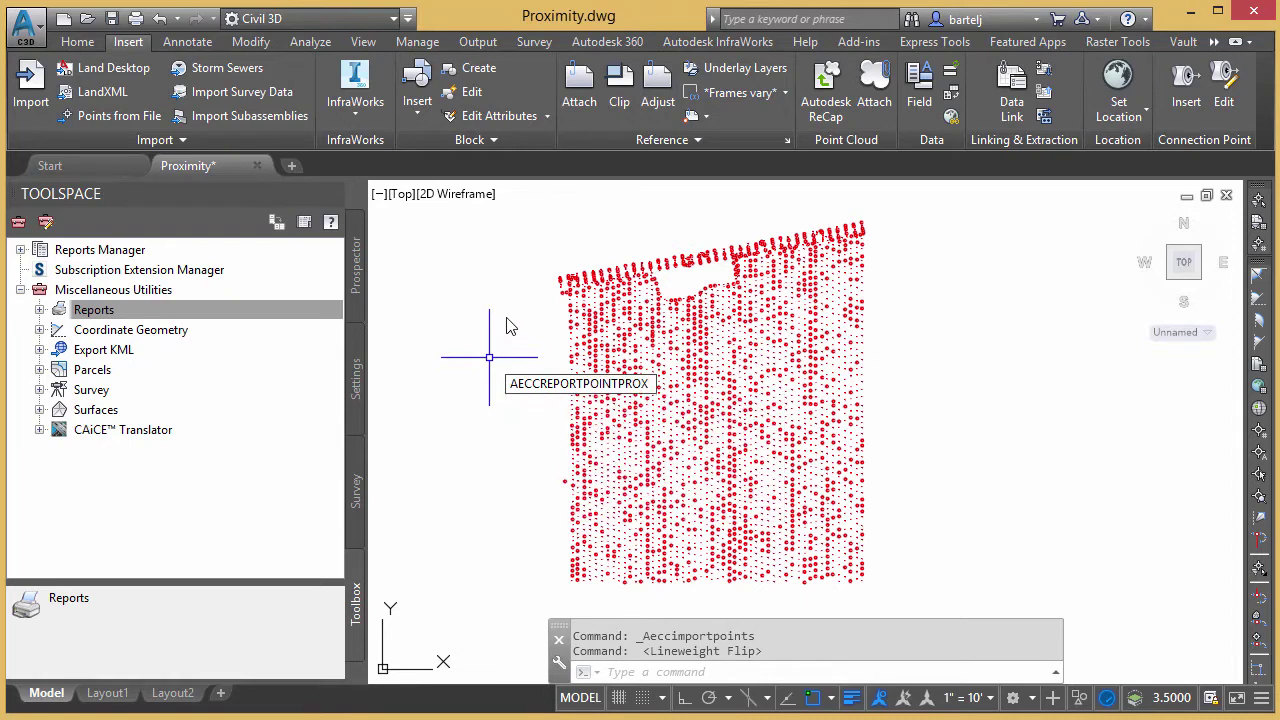
left_click(451, 320)
left_click(140, 315)
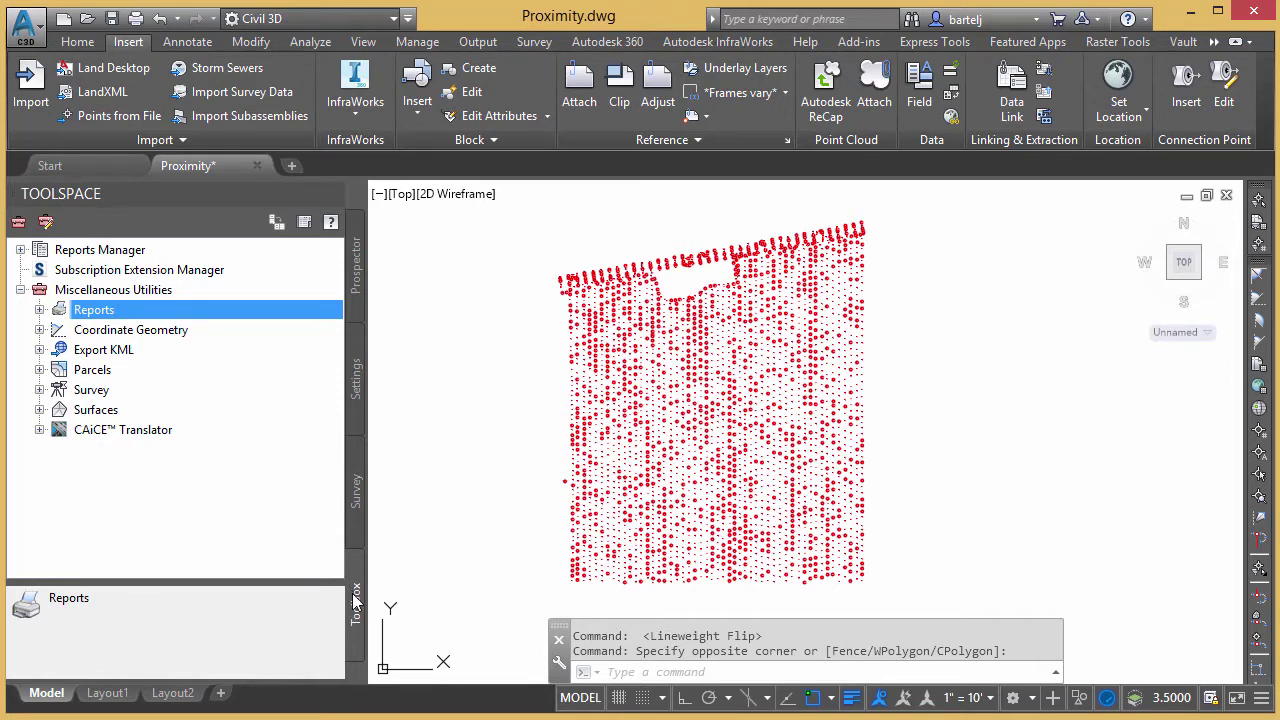
Step: Open Point Proximity Report under Reports > Point in the Toolspace Toolbox
left_click(40, 310)
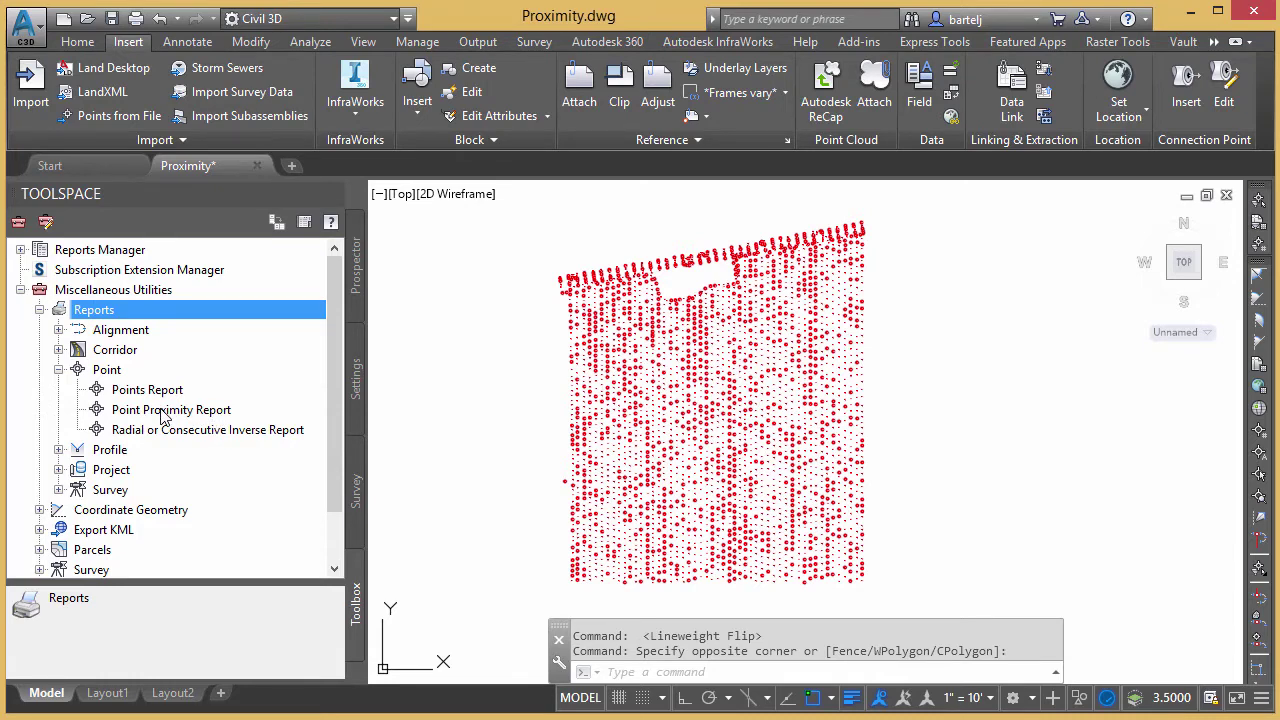
double_click(160, 412)
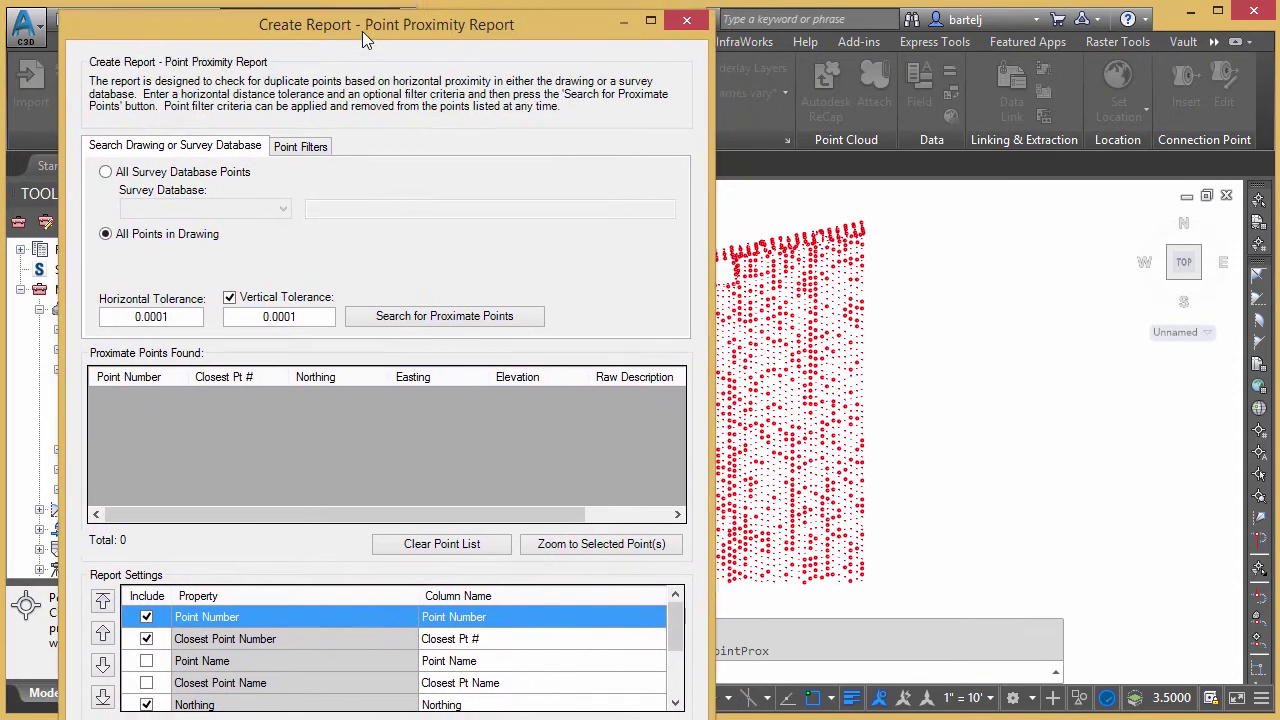
left_click_drag(362, 31, 352, 24)
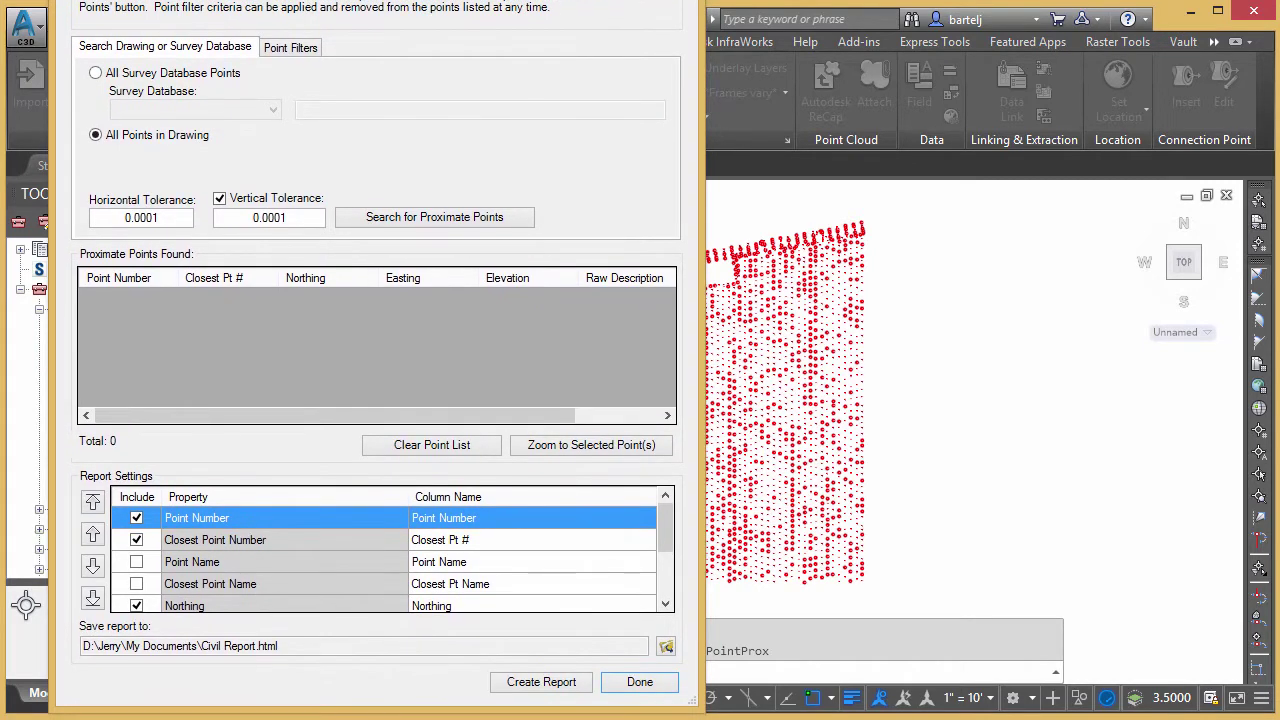
left_click_drag(348, 0, 342, 29)
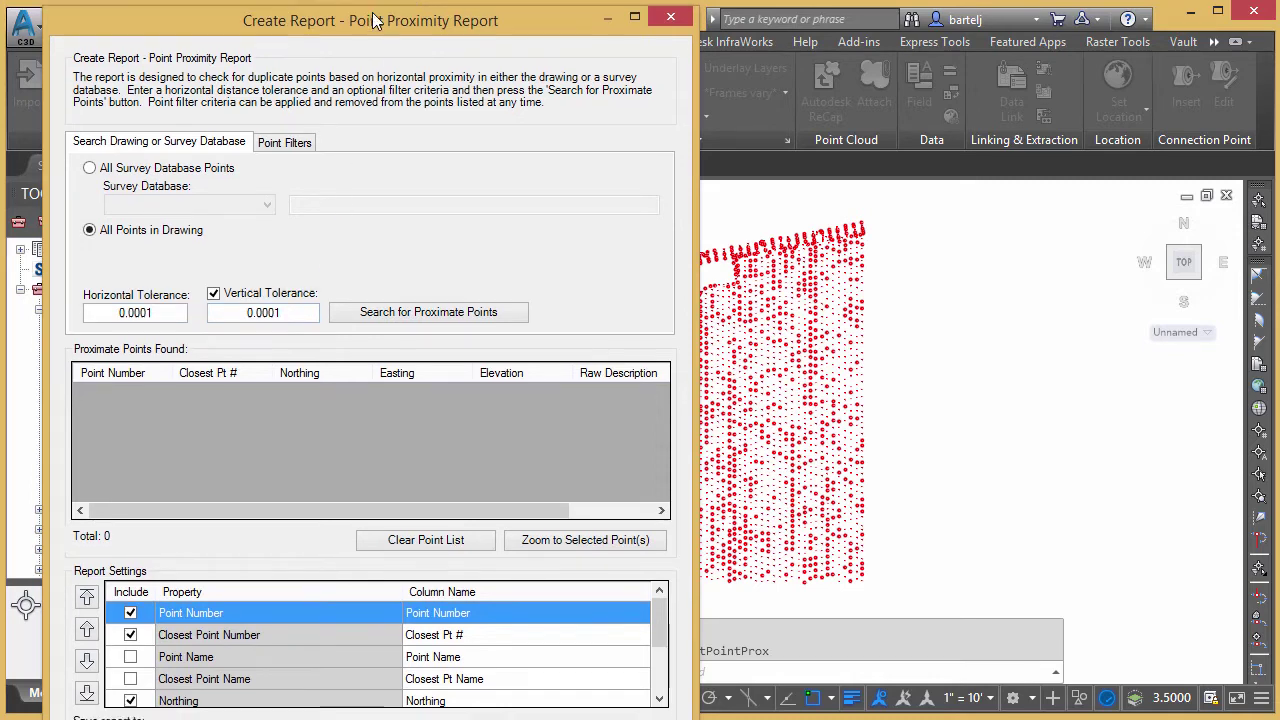
left_click_drag(372, 24, 368, 0)
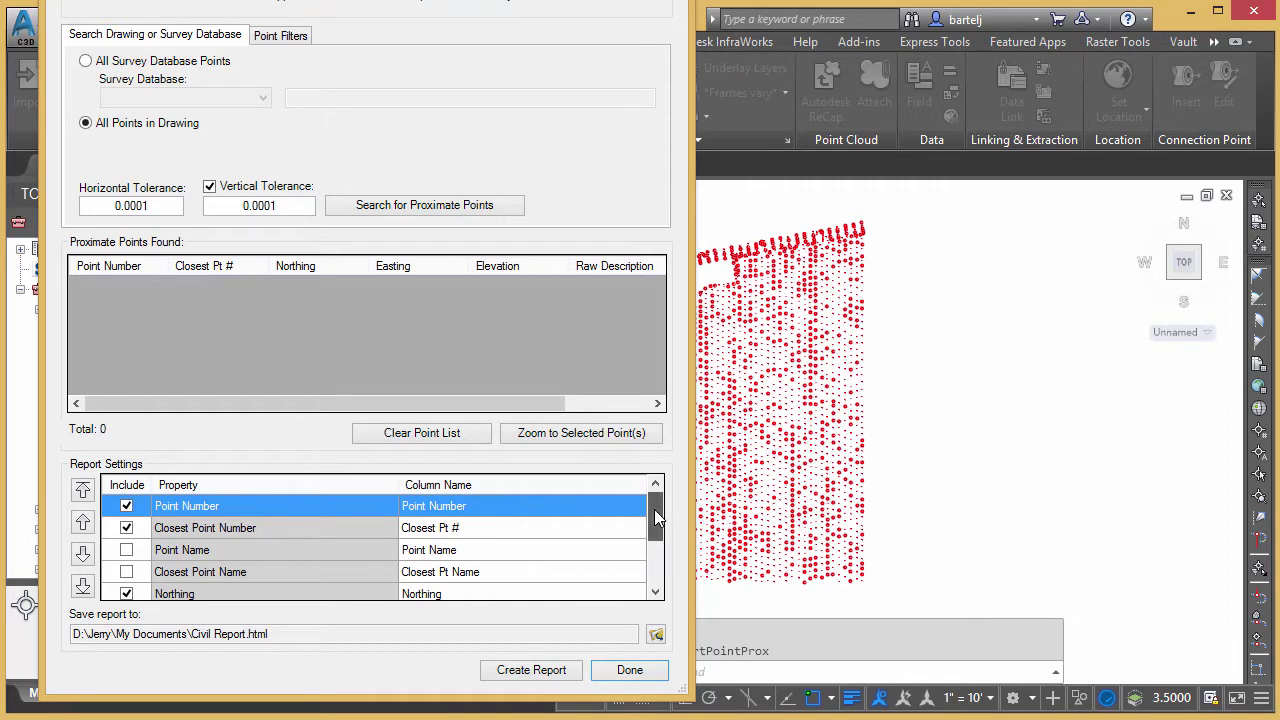
mouse_move(654, 509)
left_mouse_down()
mouse_move(656, 556)
mouse_move(649, 516)
left_mouse_up()
left_click_drag(96, 0, 115, 44)
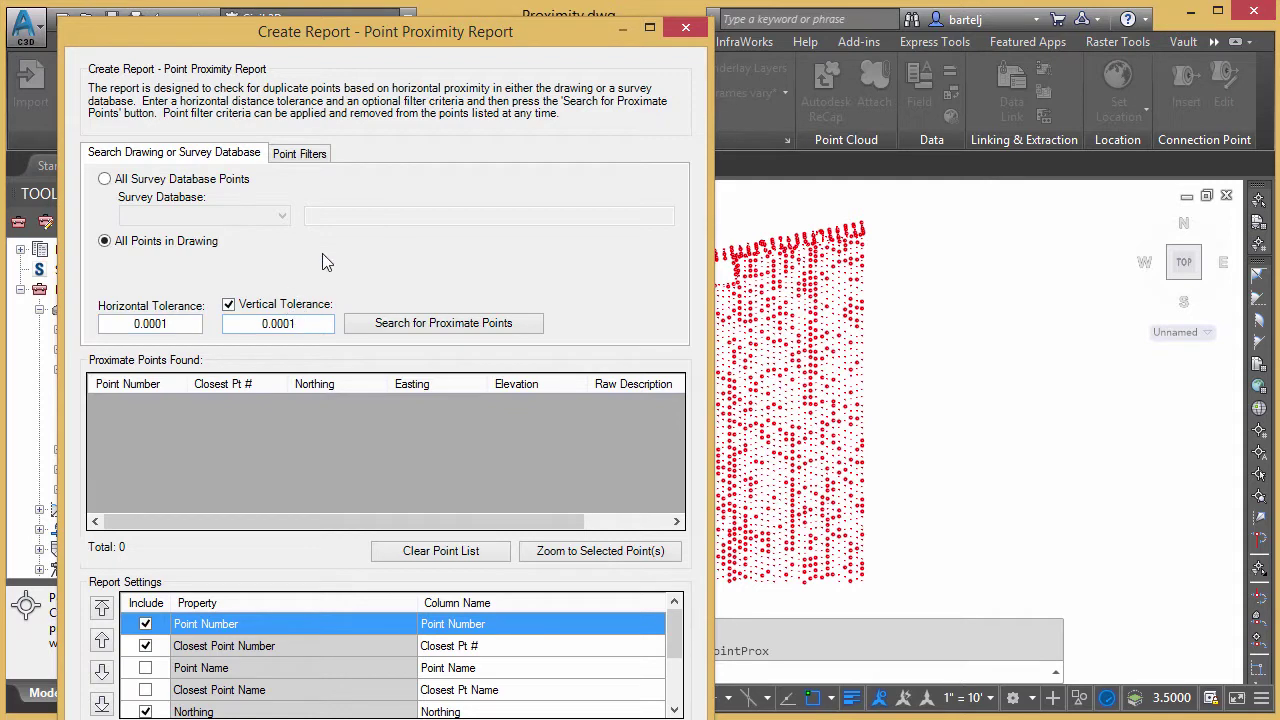
Step: Search for proximate points at 0.0001 tolerance, then turn off Vertical Tolerance
left_click(397, 326)
left_click(229, 304)
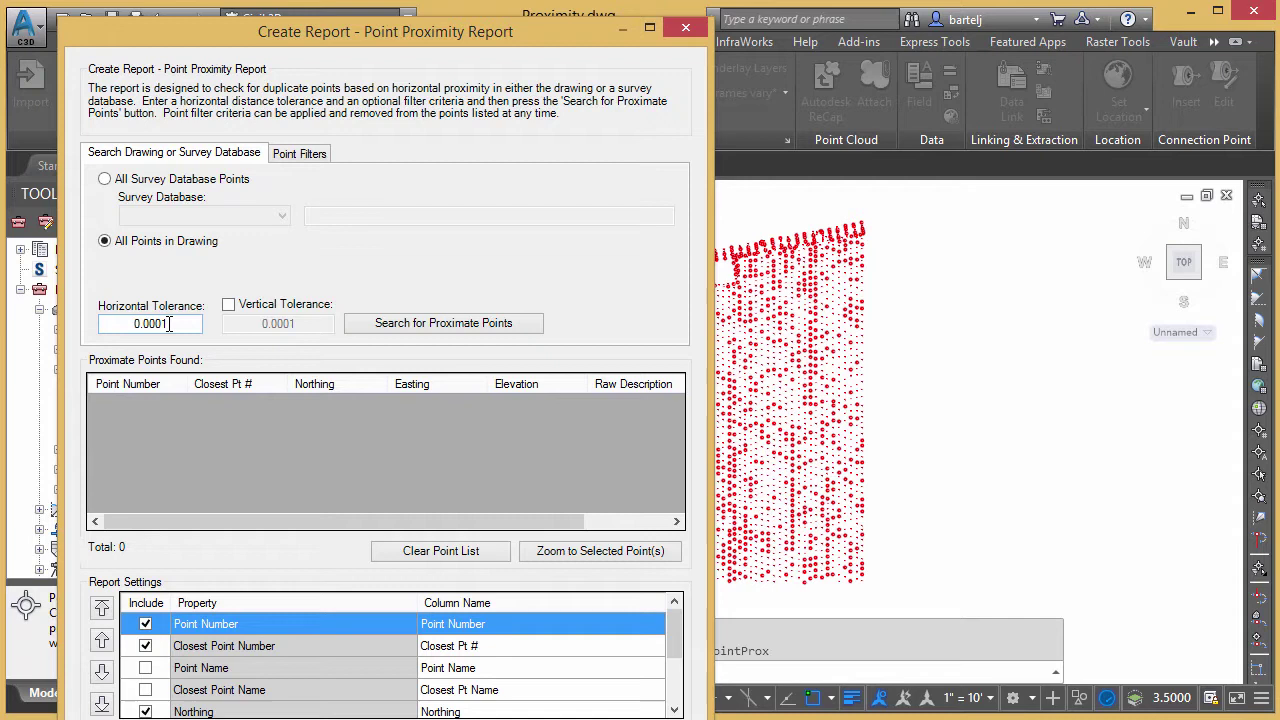
Step: Set Horizontal Tolerance to 1 and search, listing four proximate points
left_click_drag(169, 323, 130, 324)
type("1")
left_click(407, 326)
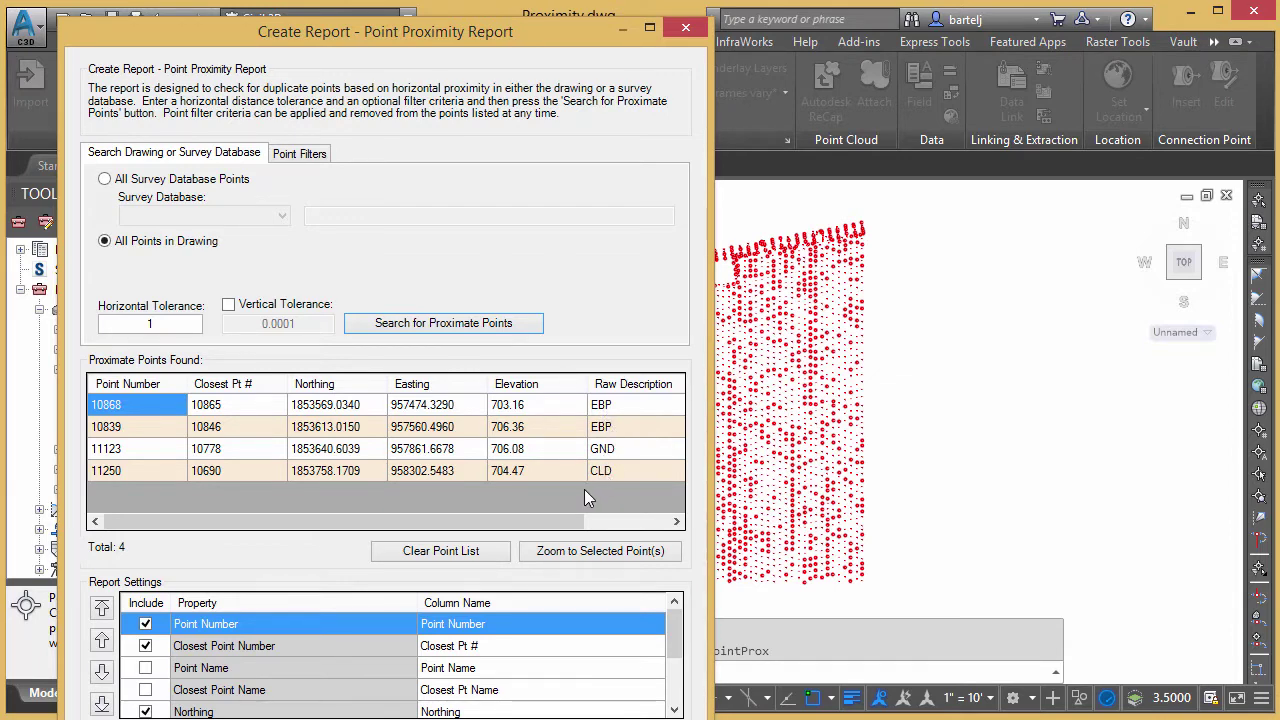
Step: Switch to the Point Filters tab of the Point Proximity Report dialog
left_click(298, 155)
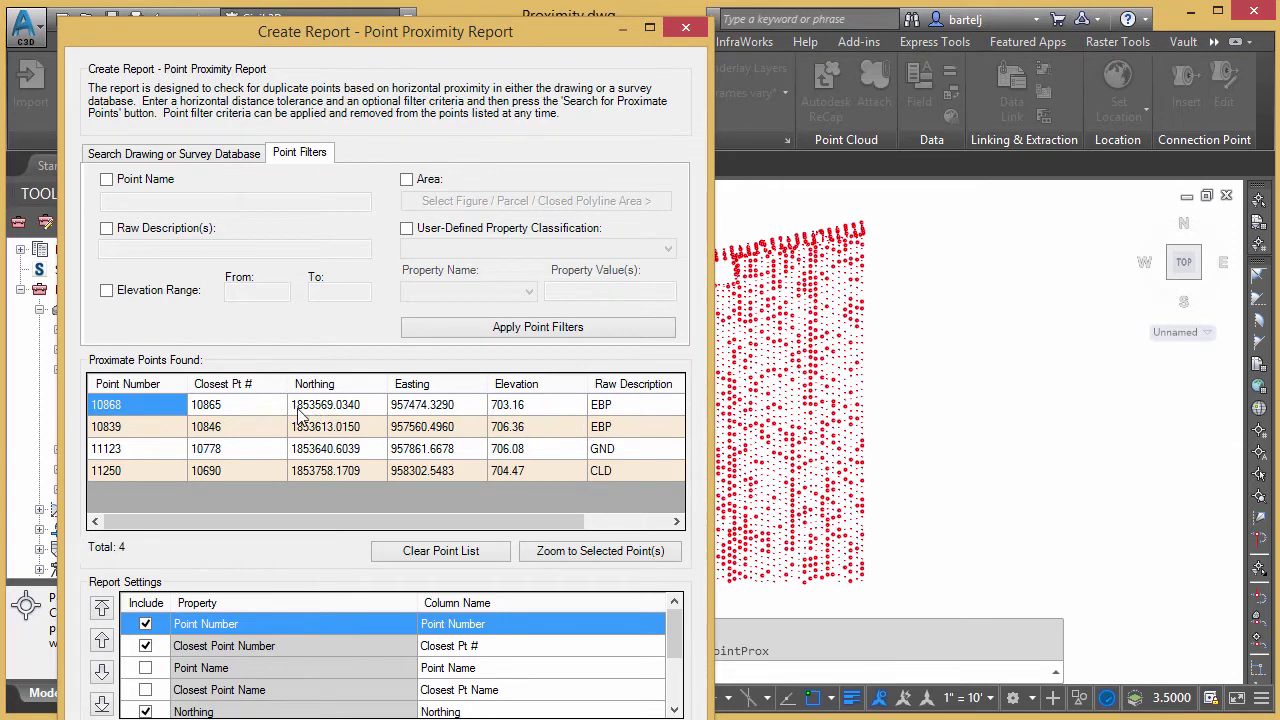
Step: Enable the Raw Description(s) filter with EBP and apply it to the point list
left_click(106, 228)
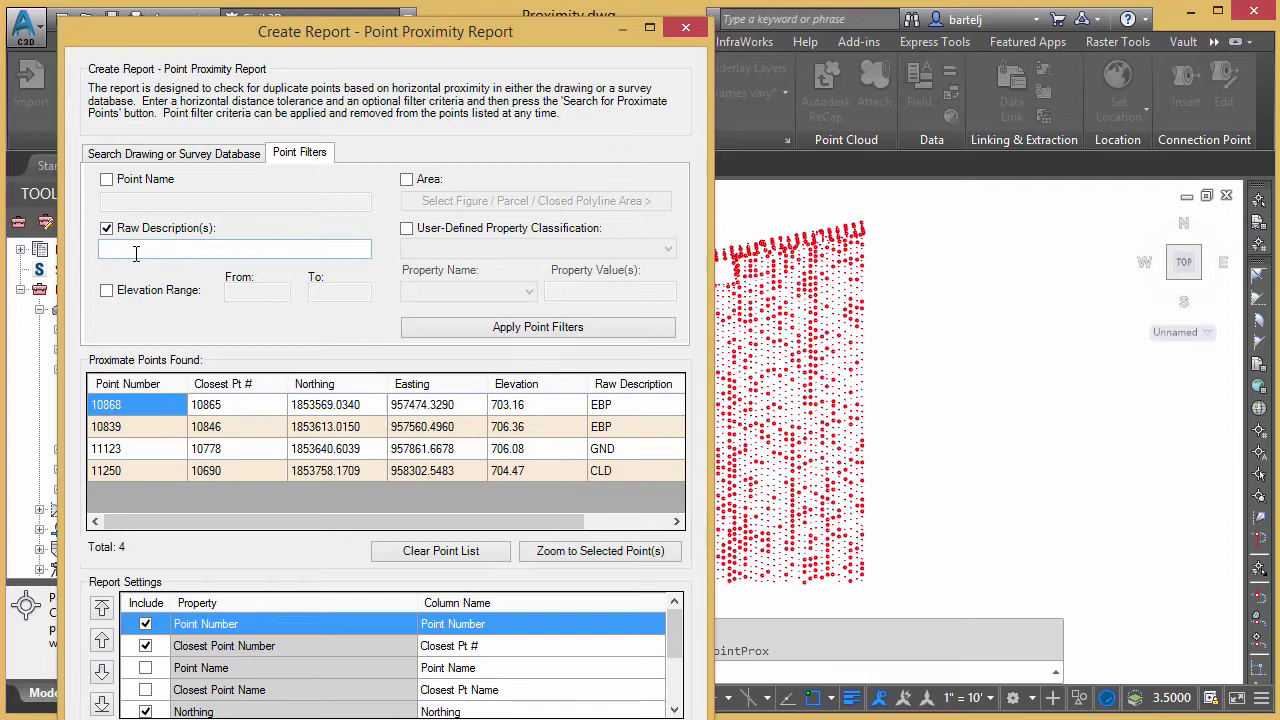
left_click(139, 250)
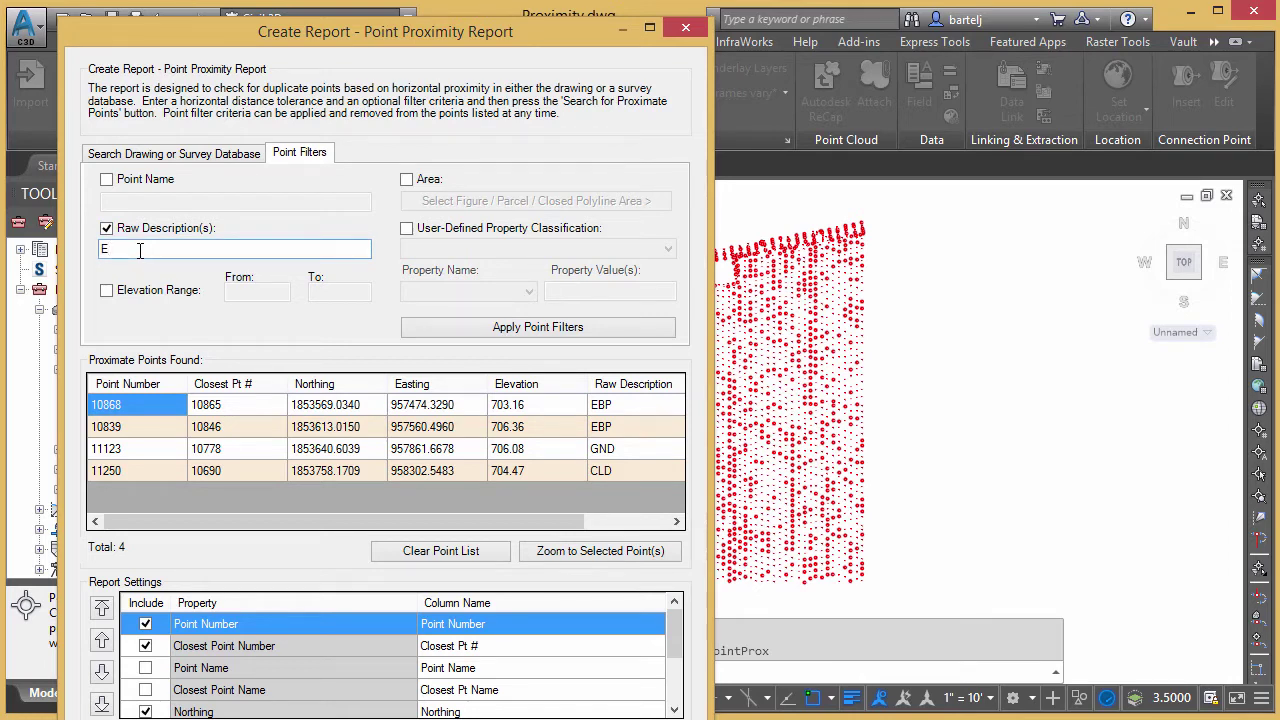
type("EBP")
left_click(470, 330)
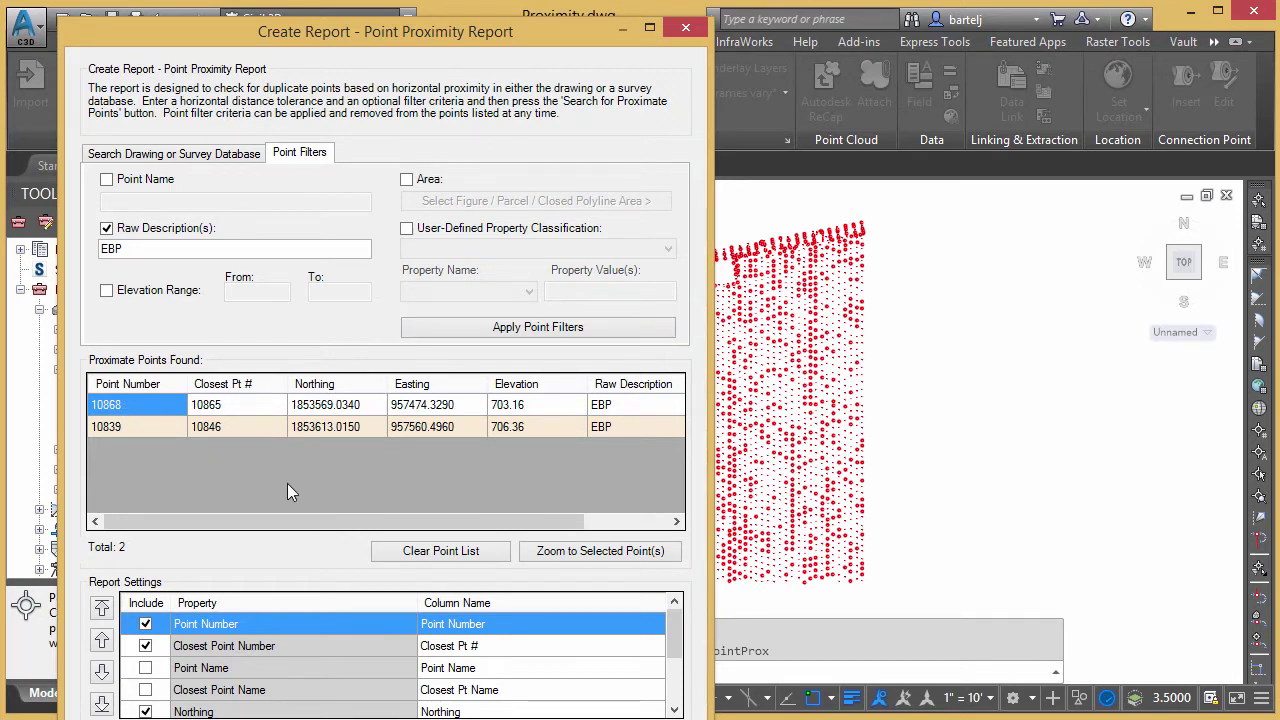
Step: Zoom the drawing to point 10868, then to point 10839, moving the dialog aside
left_click(617, 551)
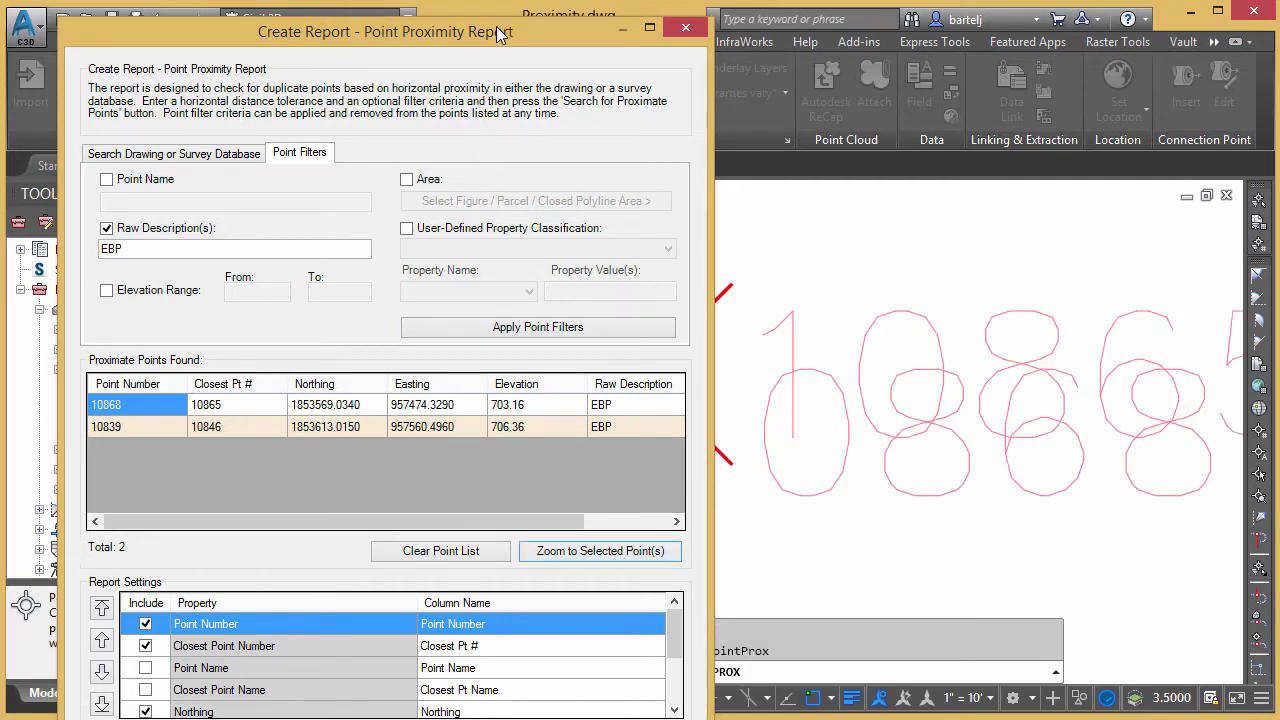
mouse_move(500, 32)
left_mouse_down()
mouse_move(237, 22)
mouse_move(475, 22)
left_mouse_up()
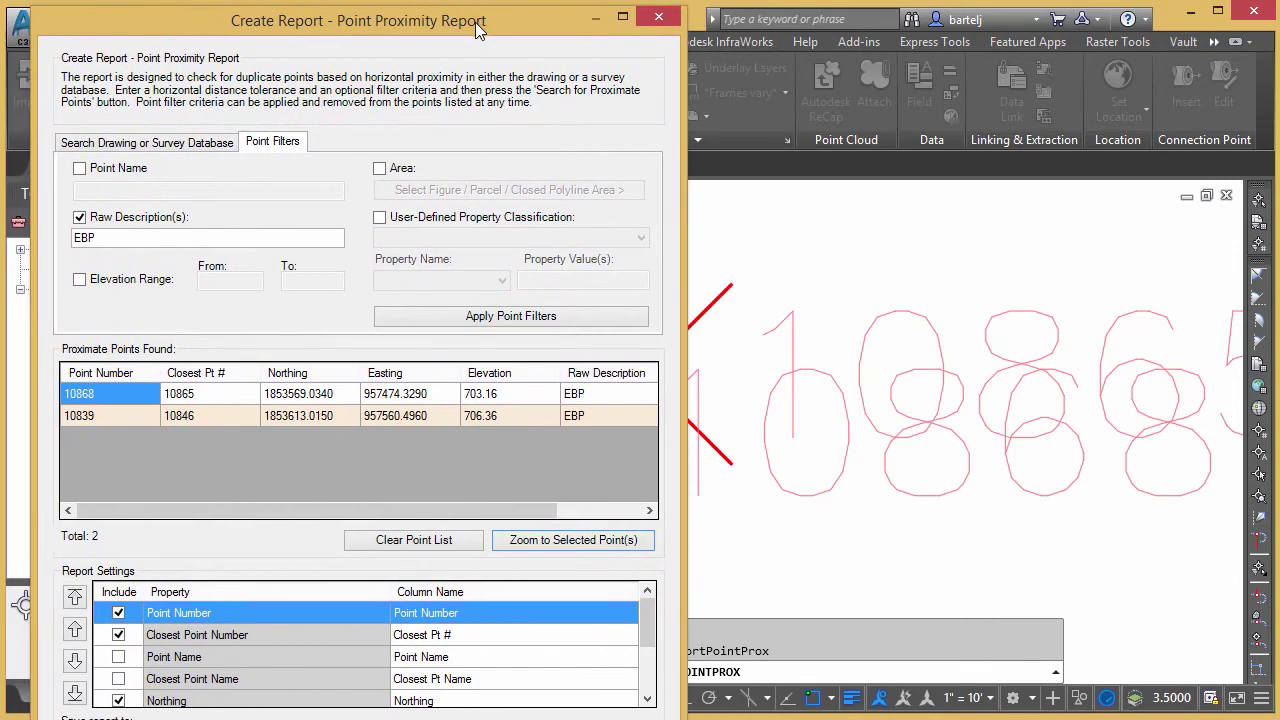
left_click(86, 420)
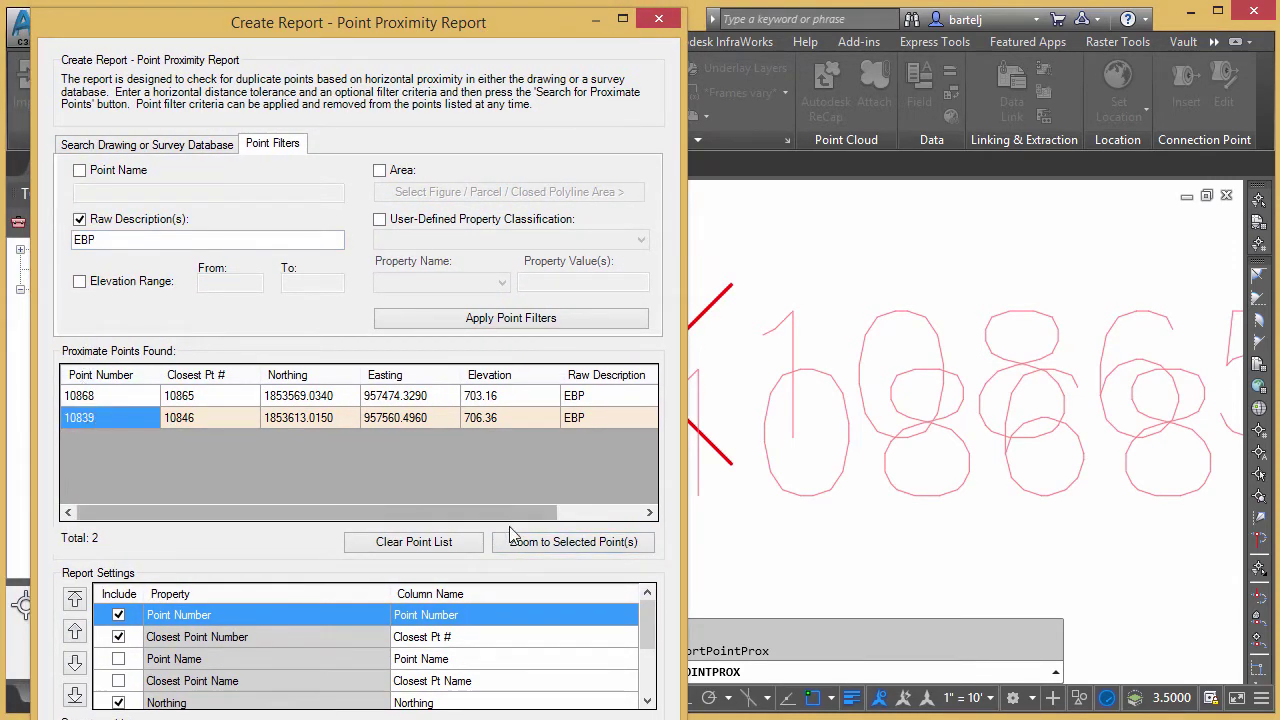
left_click(536, 545)
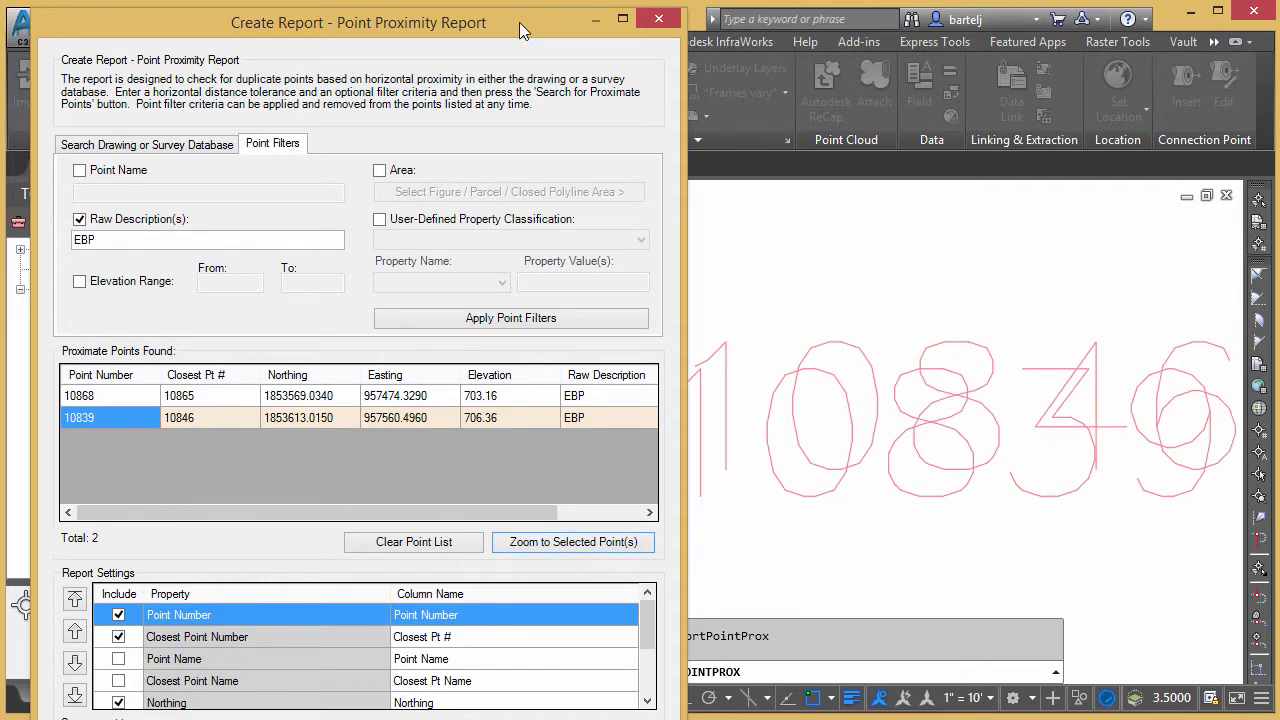
mouse_move(519, 22)
left_mouse_down()
mouse_move(258, 27)
mouse_move(498, 25)
left_mouse_up()
Step: Zoom to both EBP points together, then reselect only point 10868
left_click(88, 398, "ctrl")
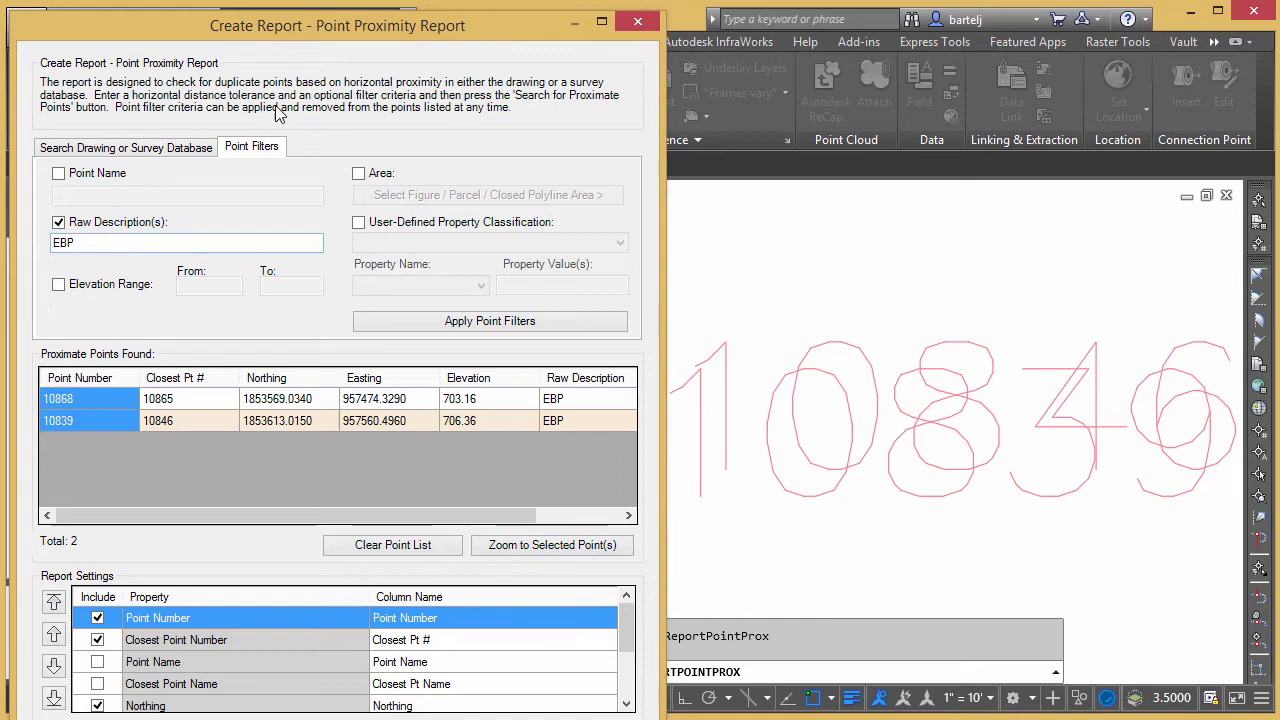
left_click(531, 543)
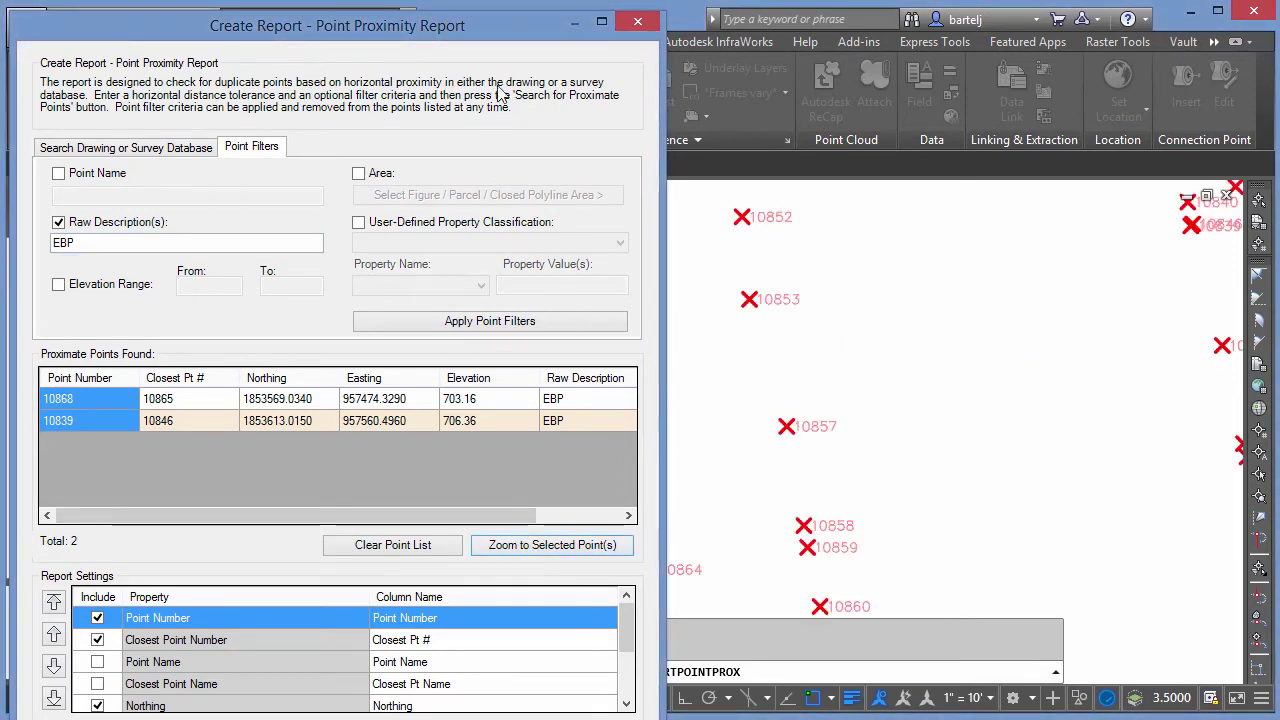
left_click_drag(504, 29, 163, 45)
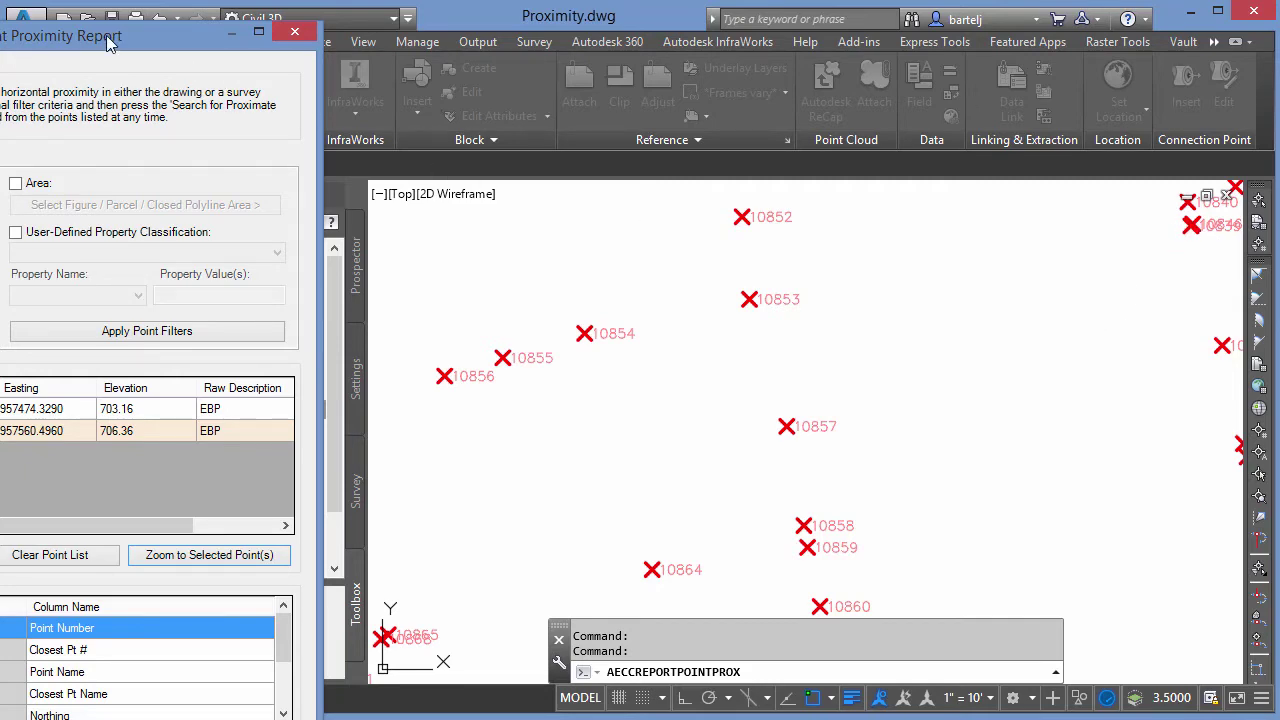
left_click_drag(122, 38, 450, 24)
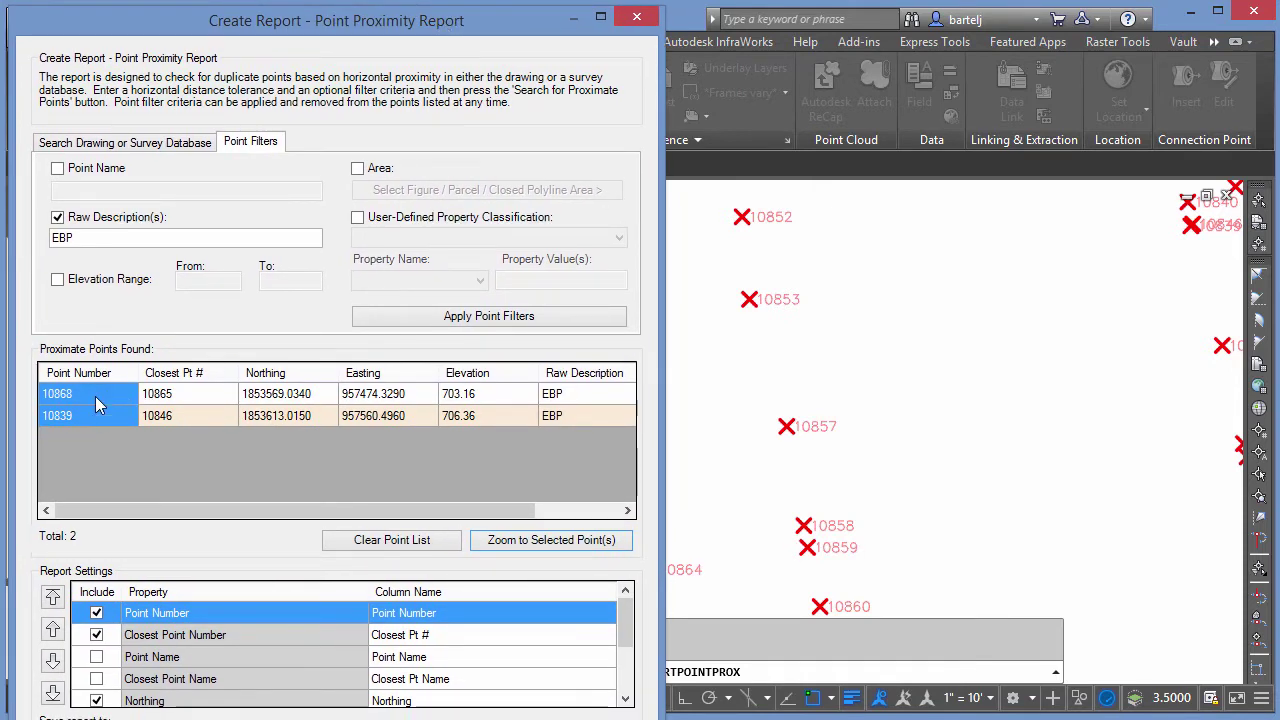
left_click(93, 394)
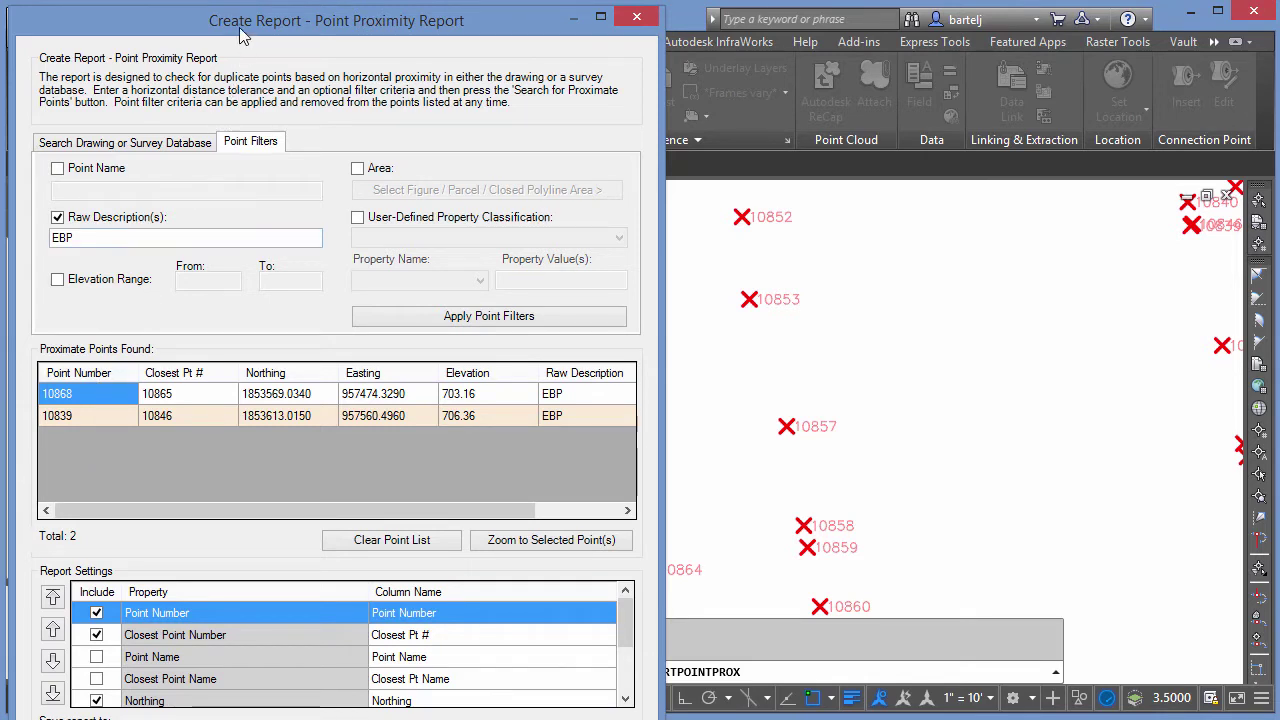
Step: Set the report to save as Civil Report.html (HTML Files) in Desktop\Tuesday
left_click_drag(243, 30, 242, 0)
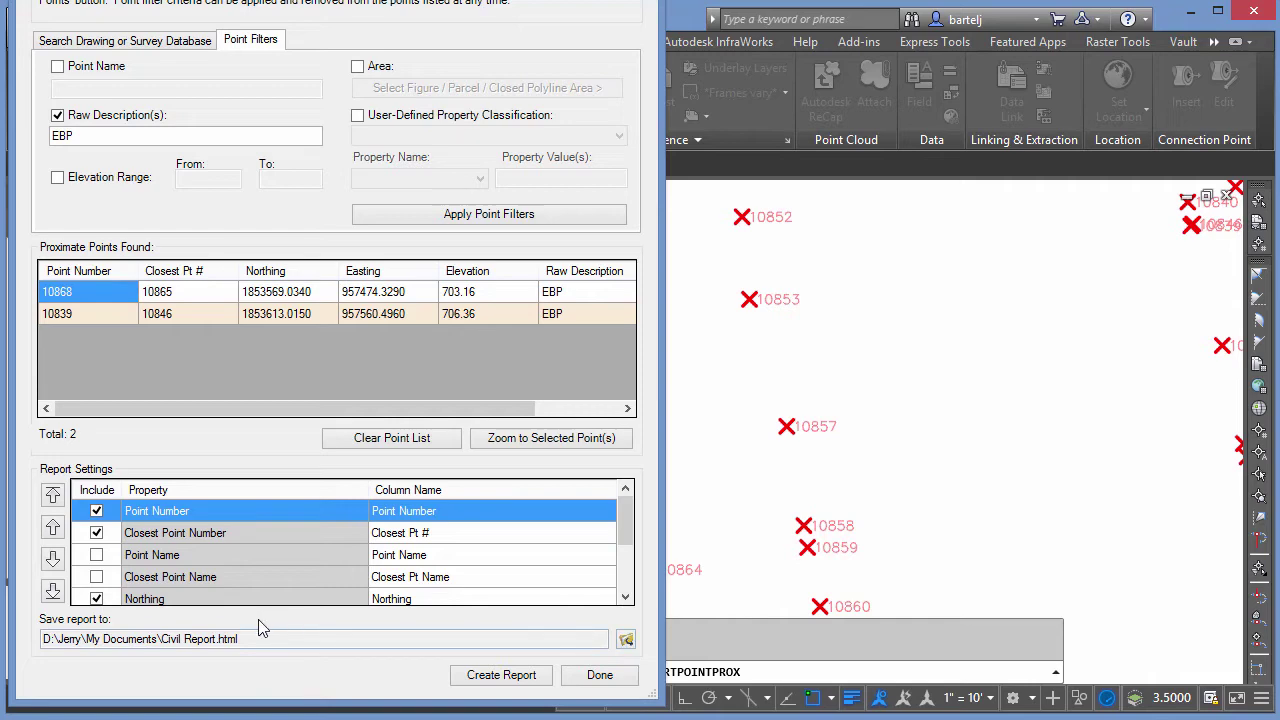
left_click(627, 642)
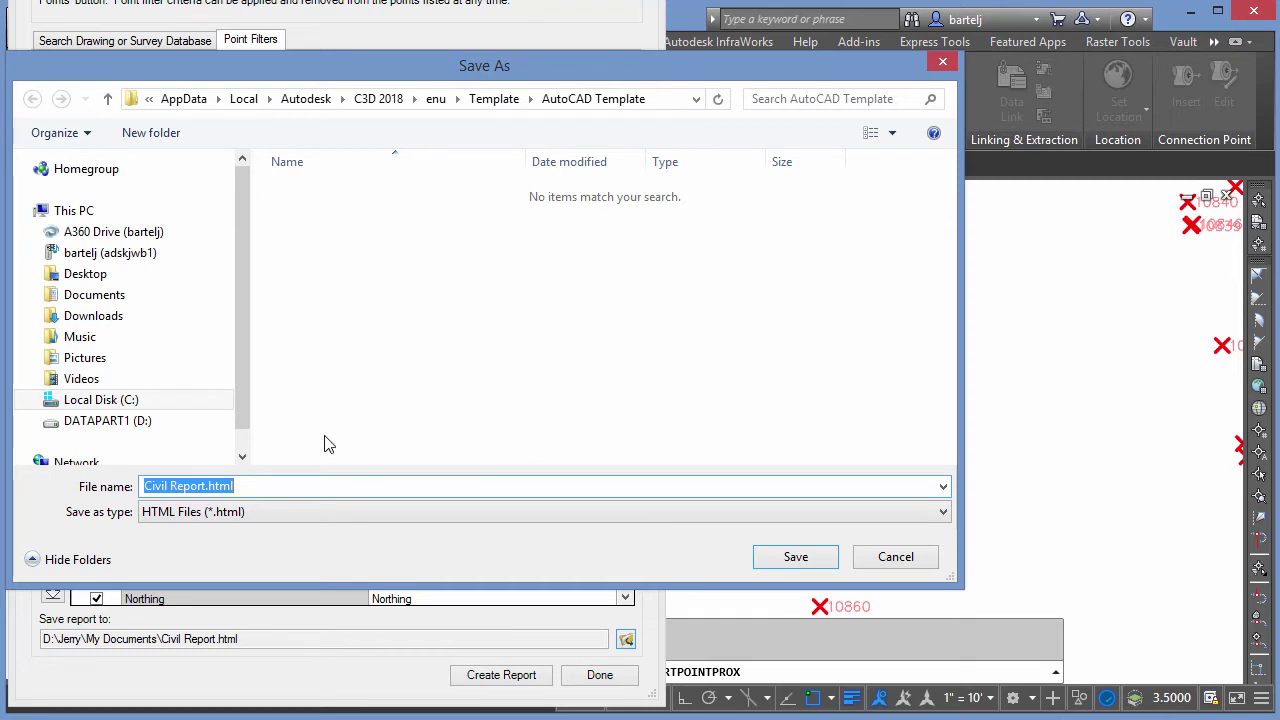
left_click(107, 402)
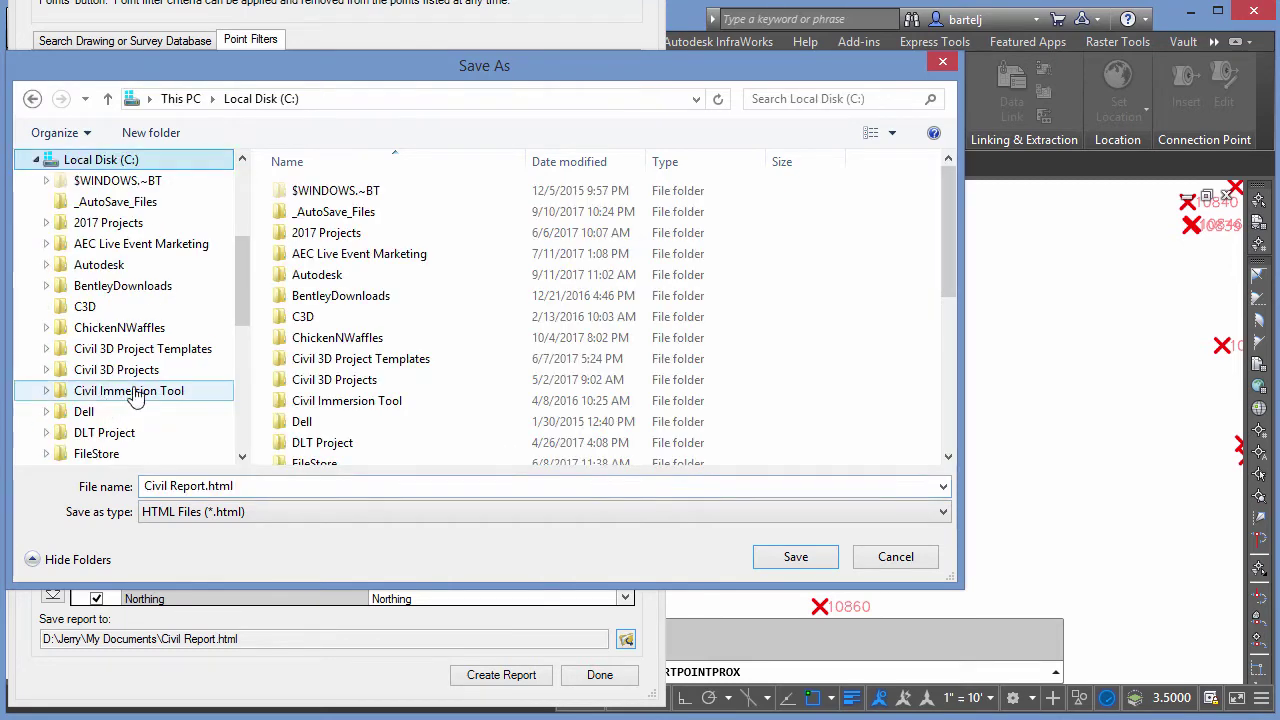
left_click_drag(954, 260, 956, 420)
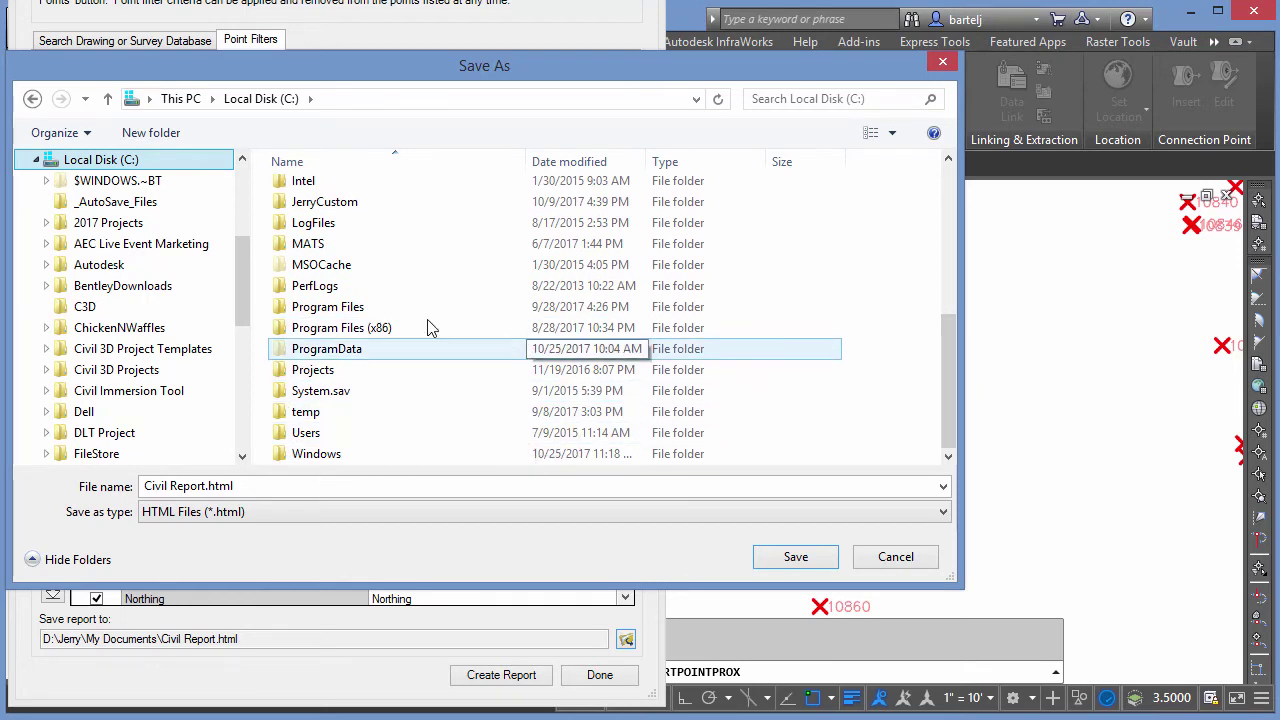
left_click_drag(243, 268, 248, 192)
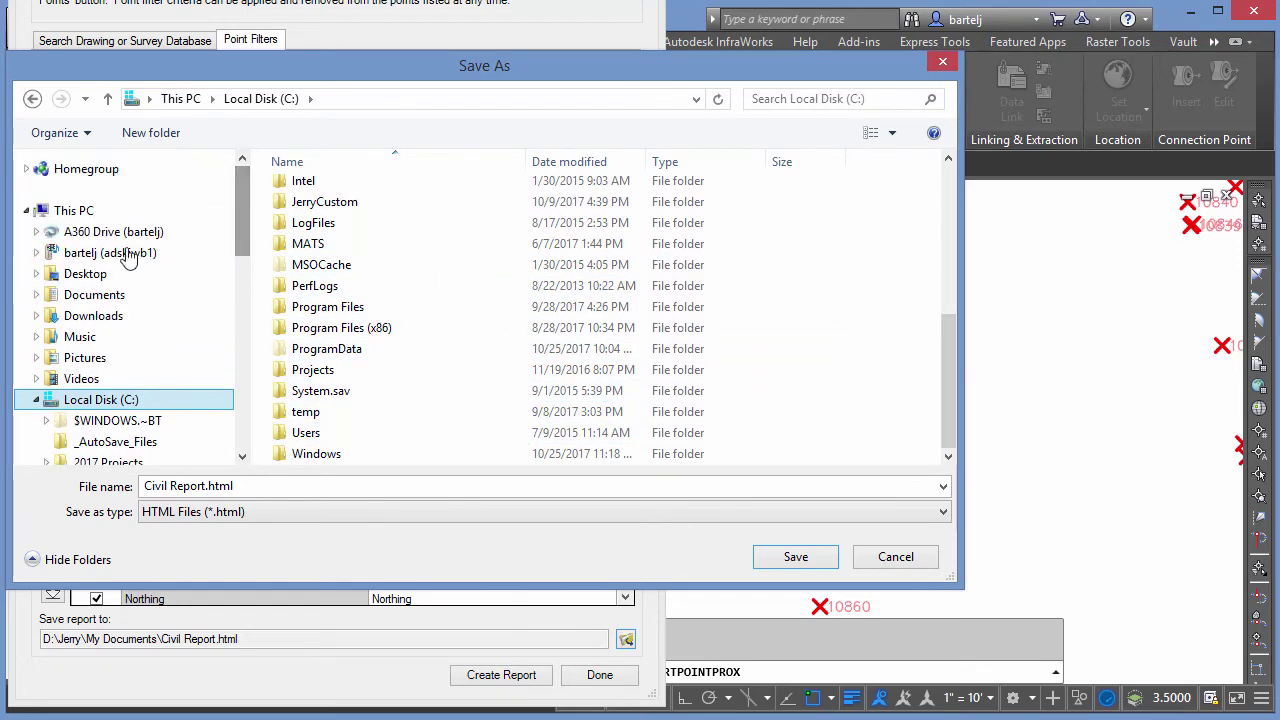
left_click(85, 273)
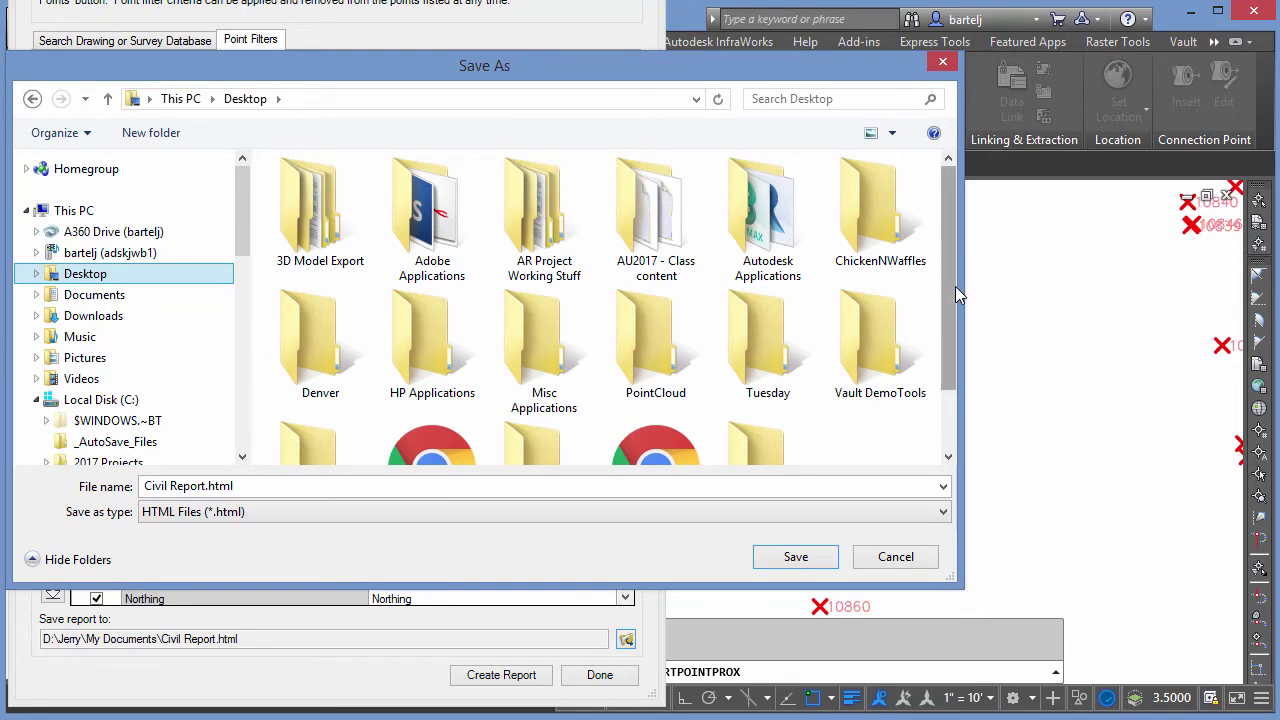
double_click(767, 340)
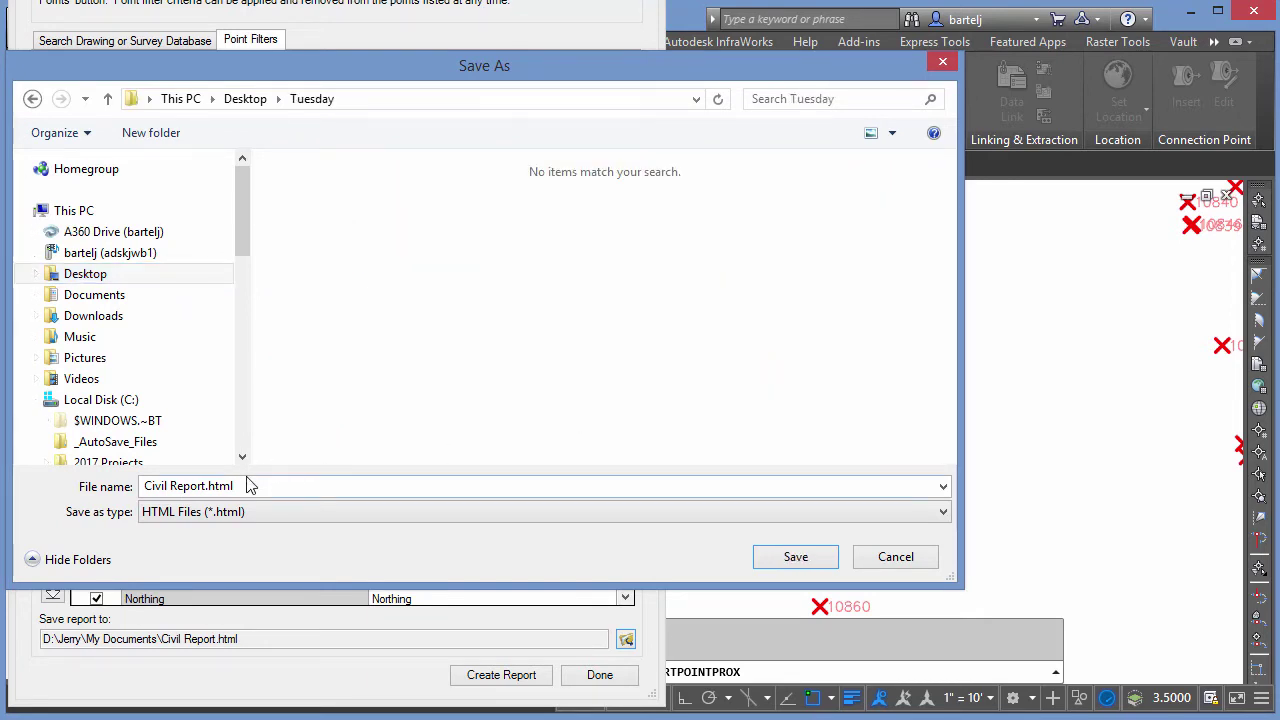
left_click(944, 512)
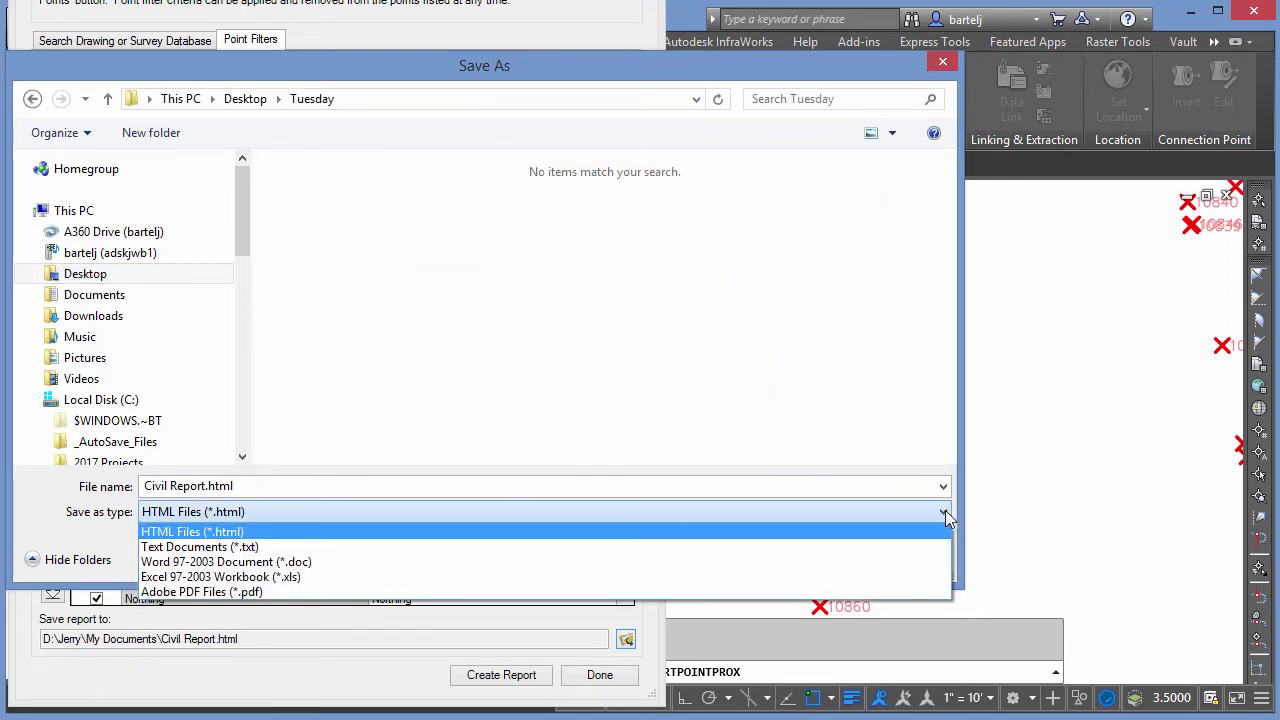
left_click(312, 533)
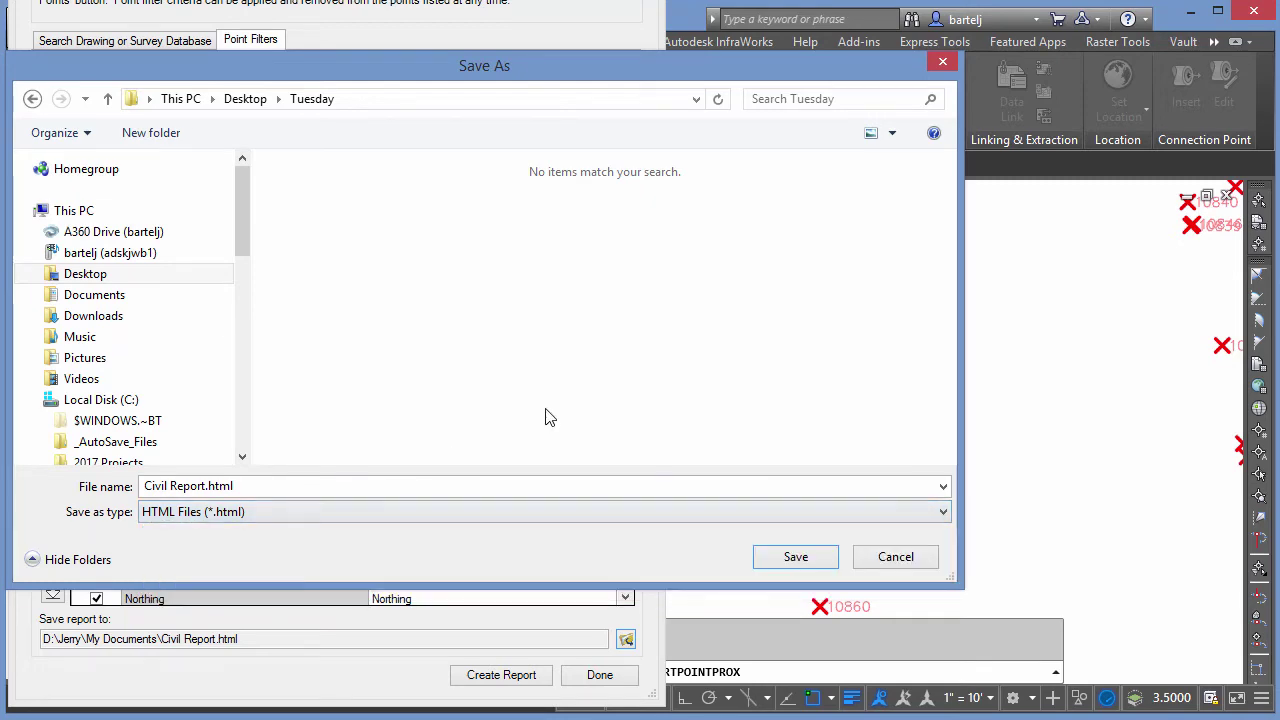
left_click(797, 556)
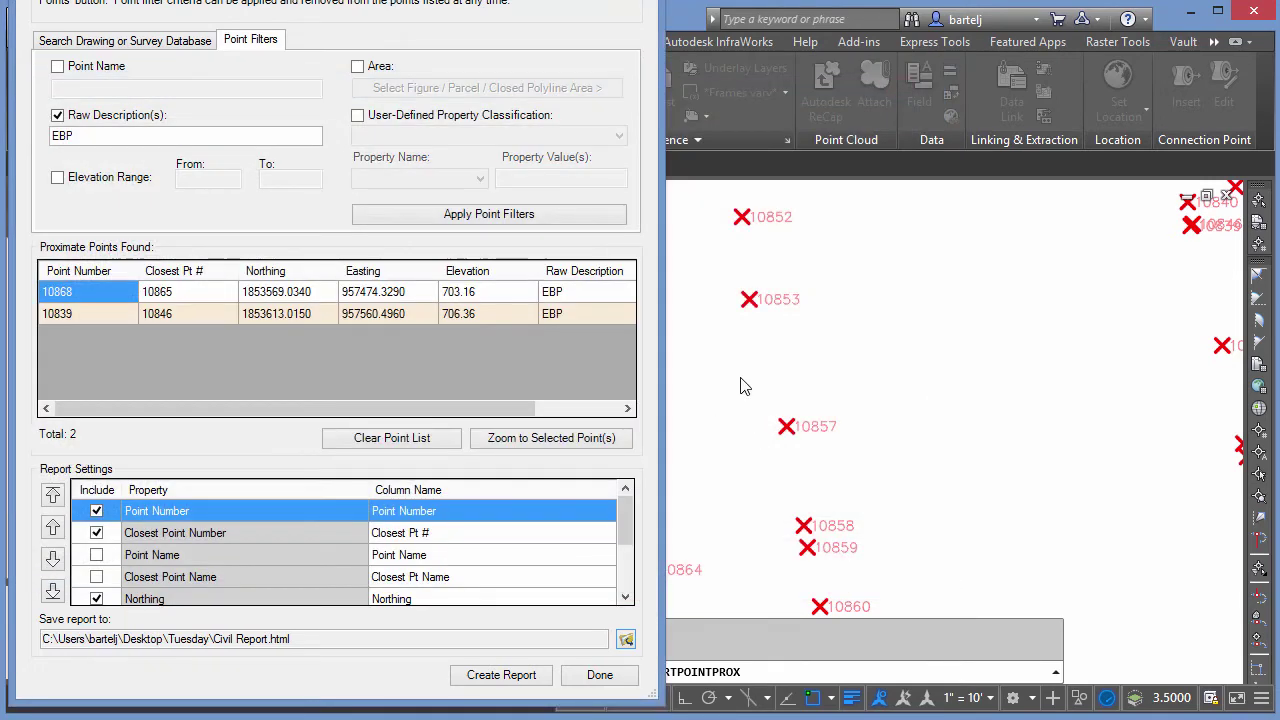
Step: Create the report so Civil Report.html opens in Chrome
left_click(502, 676)
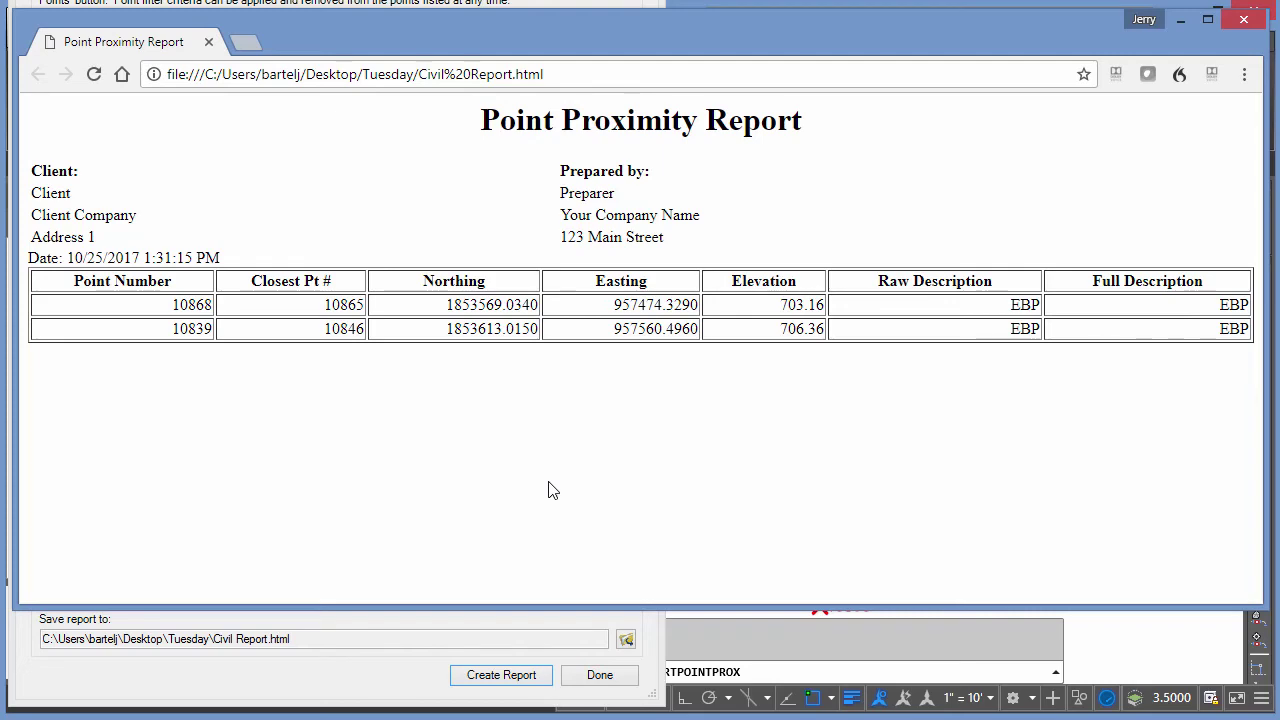
Step: Close the Chrome report window to return to the Point Proximity Report dialog listing the two EBP points
left_click(1241, 22)
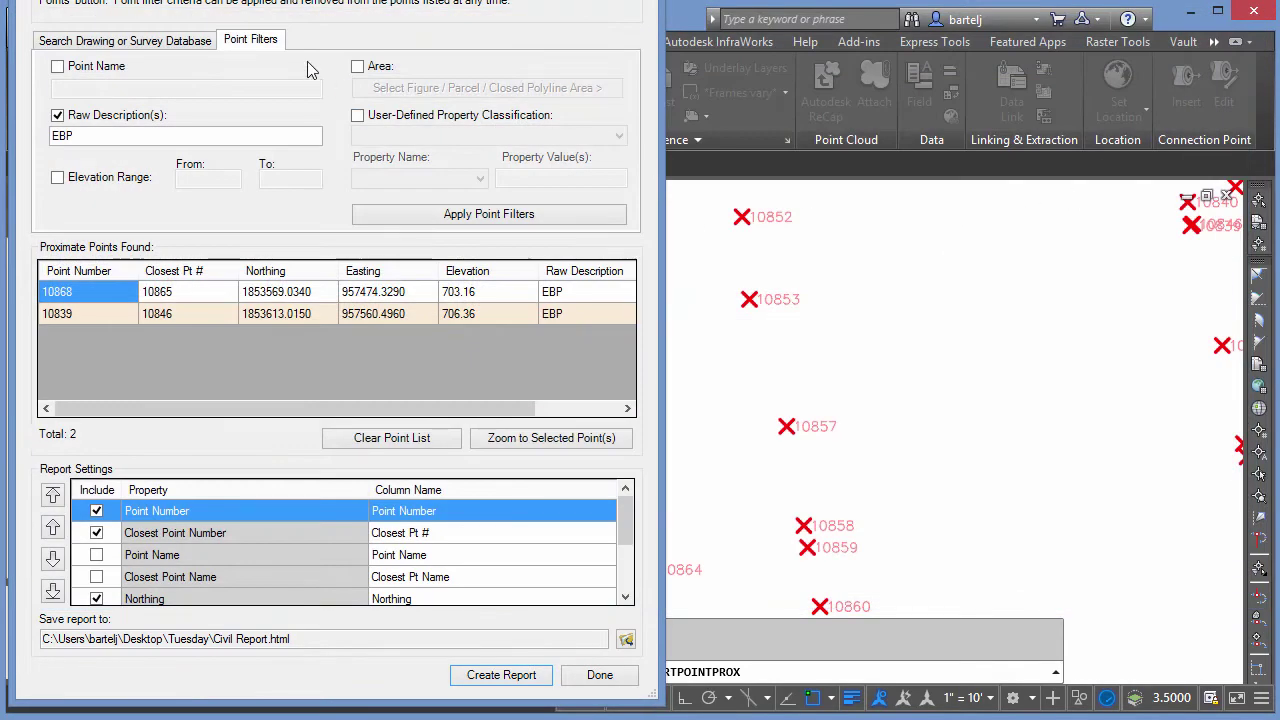